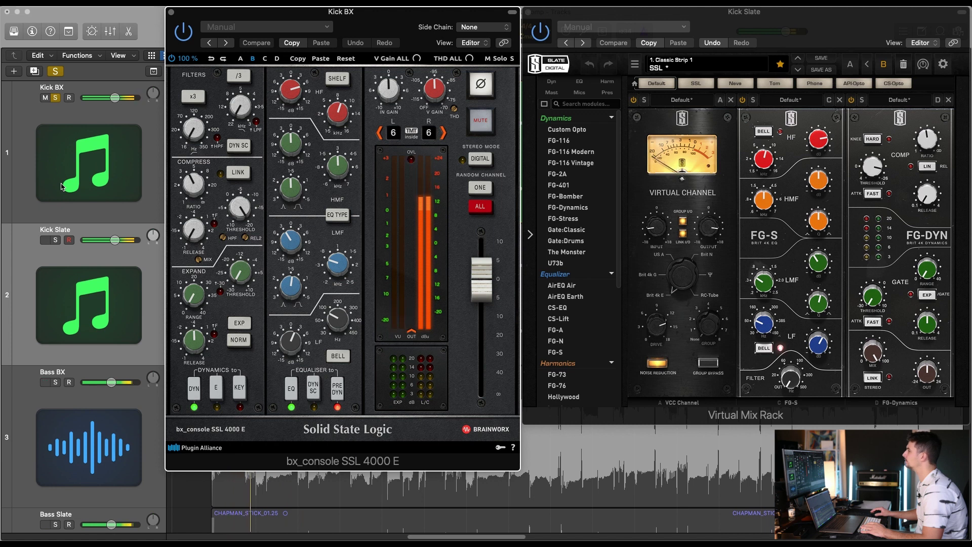
# Step: Compare the two kick channels during playback by switching the solo between Kick Slate and Kick BX
pyautogui.keyDown('alt'); pyautogui.click(55, 240); pyautogui.keyUp('alt')
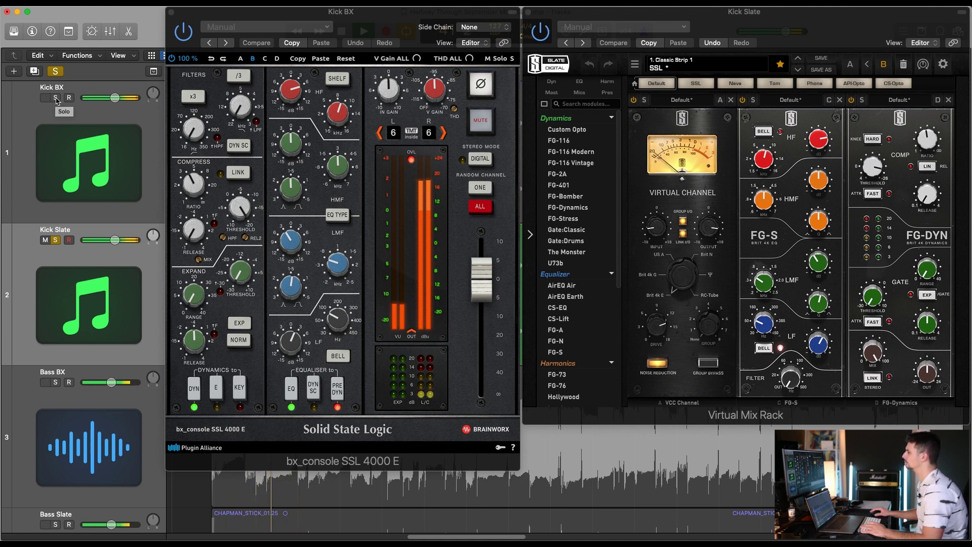
pyautogui.click(55, 98)
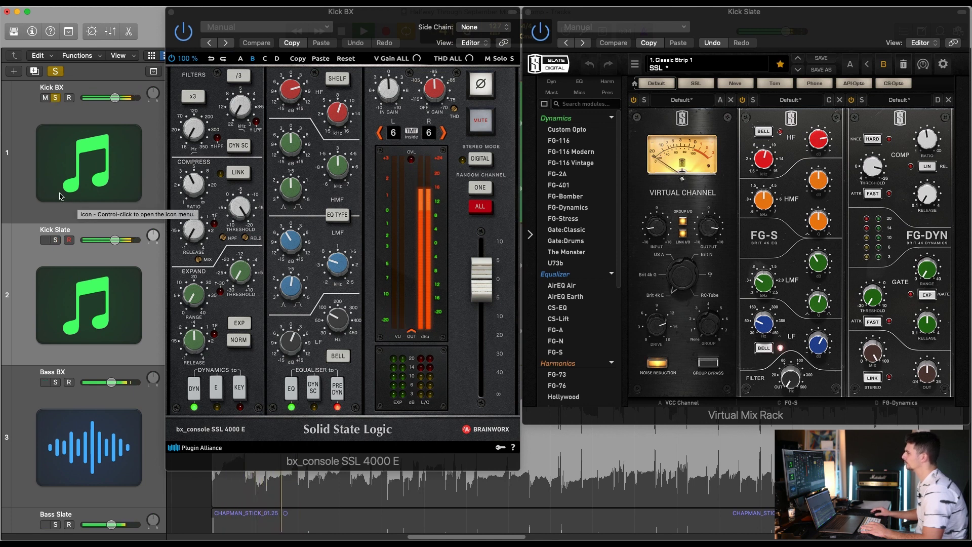
pyautogui.click(55, 241)
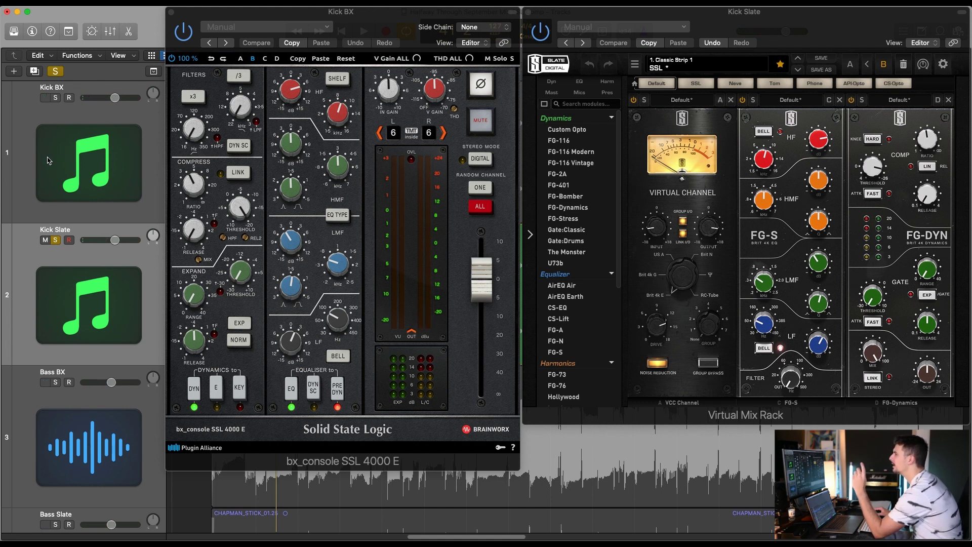
# Step: Bring each kick plugin window into focus, then replay the loop with Kick BX soloed and switch the solo to Kick Slate
pyautogui.click(357, 19)
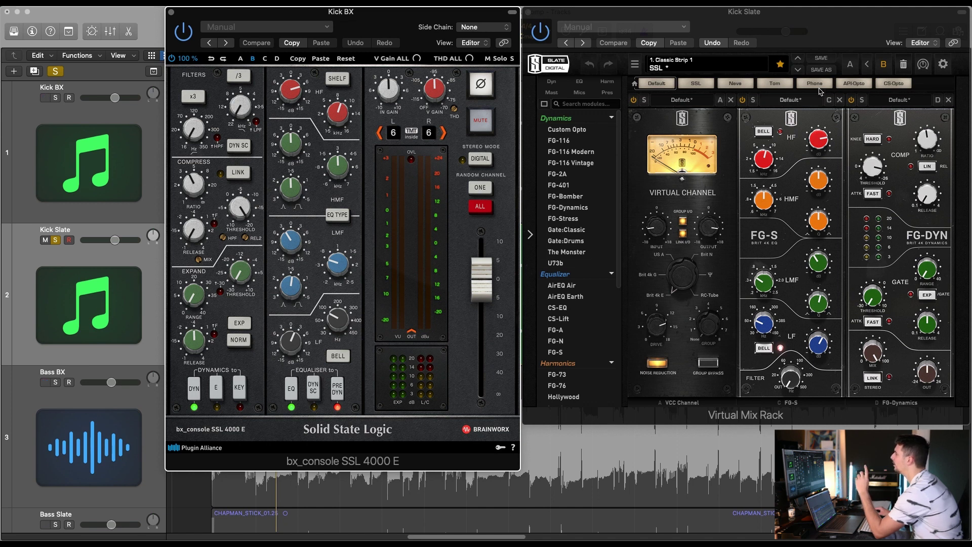
pyautogui.click(847, 32)
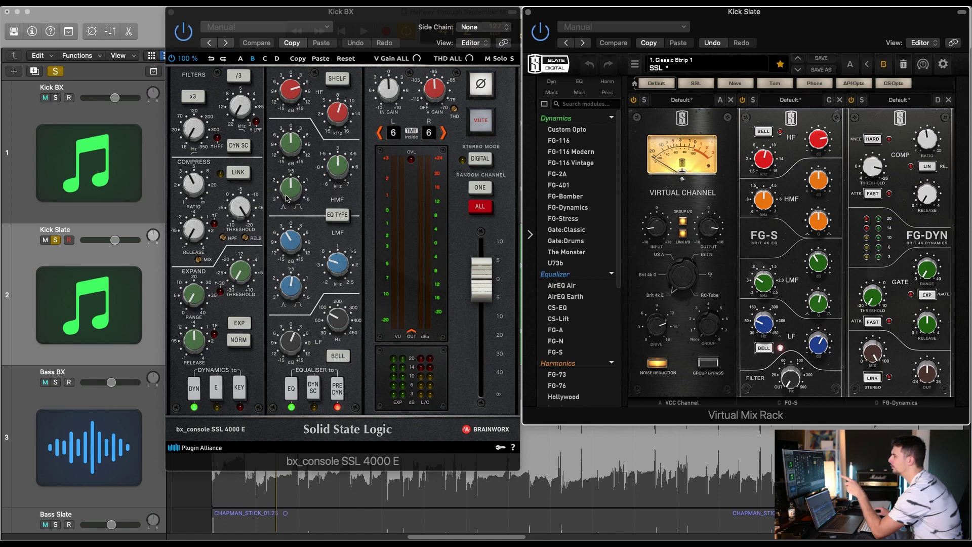
pyautogui.click(56, 97)
pyautogui.press('space')
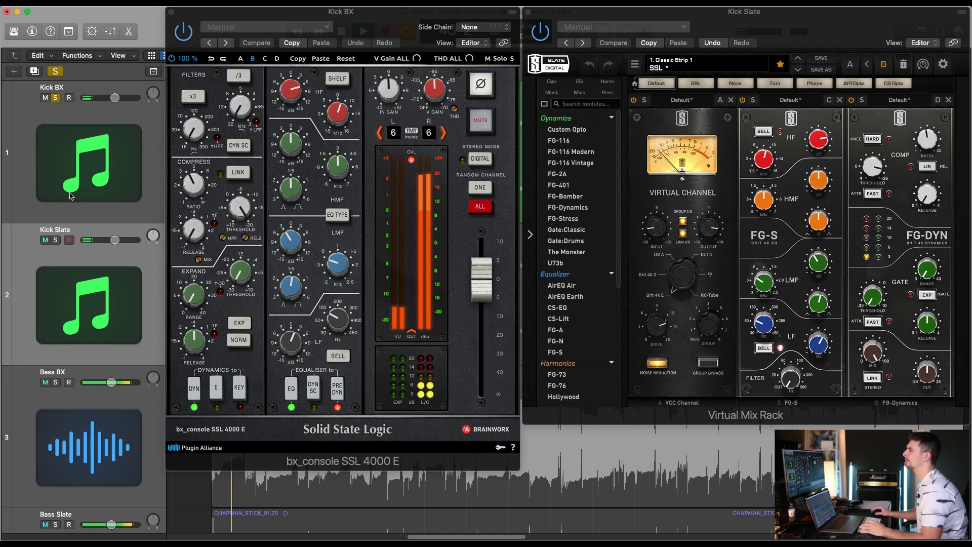
pyautogui.click(56, 240)
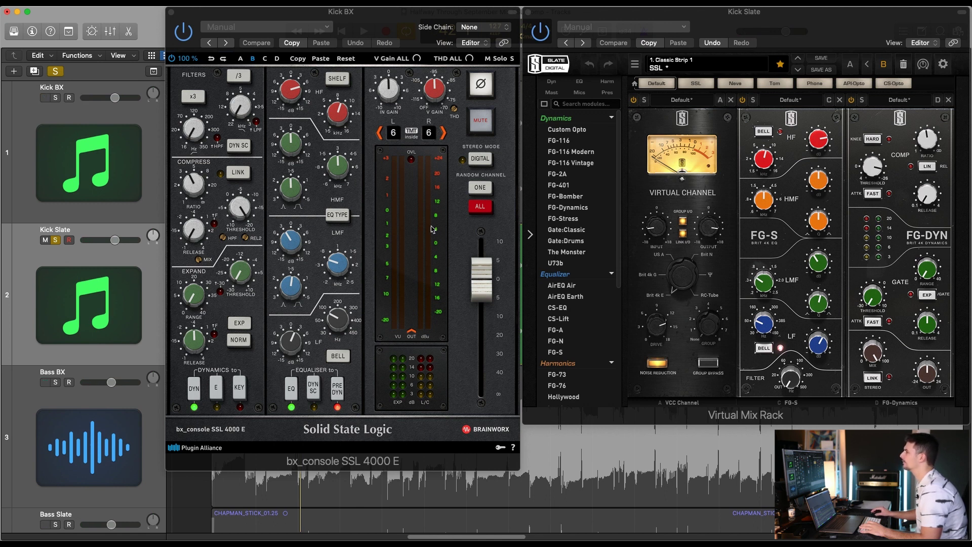
# Step: Focus the compressor sections of both kick plugins and audition Kick BX against Kick Slate again, ending playback on Kick Slate
pyautogui.click(220, 158)
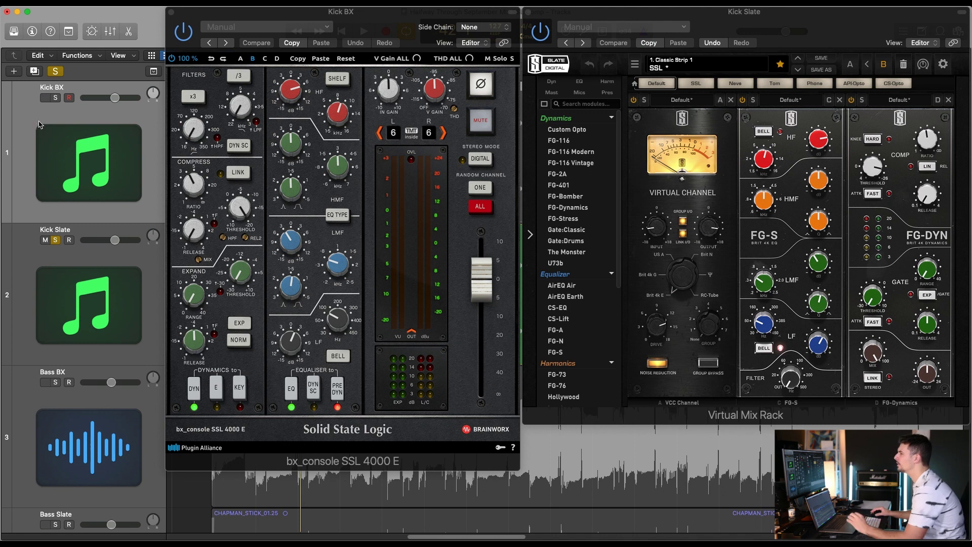
pyautogui.click(243, 208)
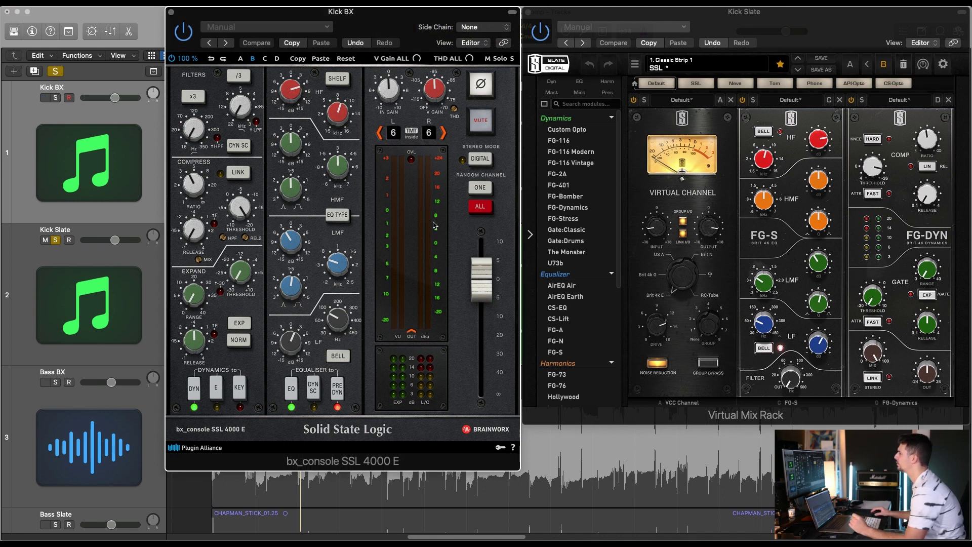
pyautogui.click(879, 173)
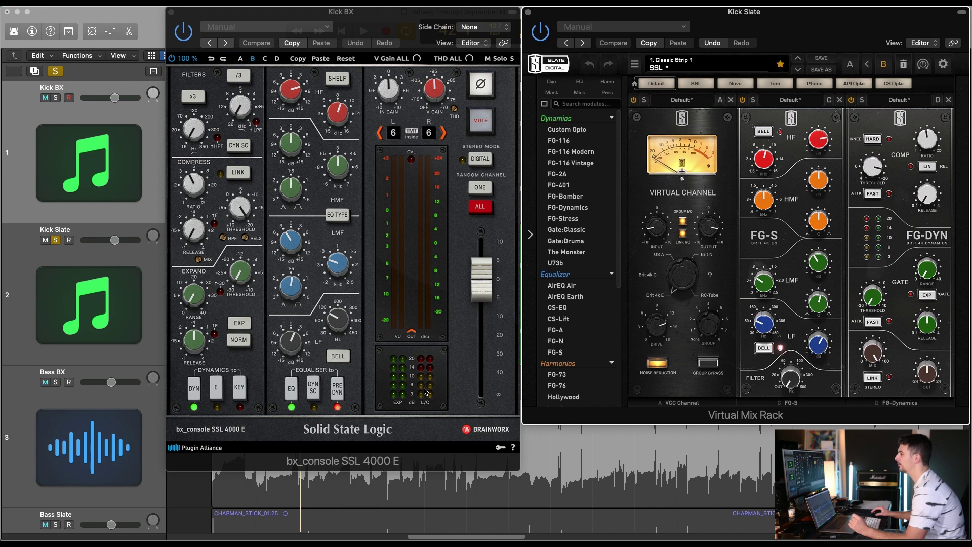
pyautogui.click(56, 98)
pyautogui.click(57, 240)
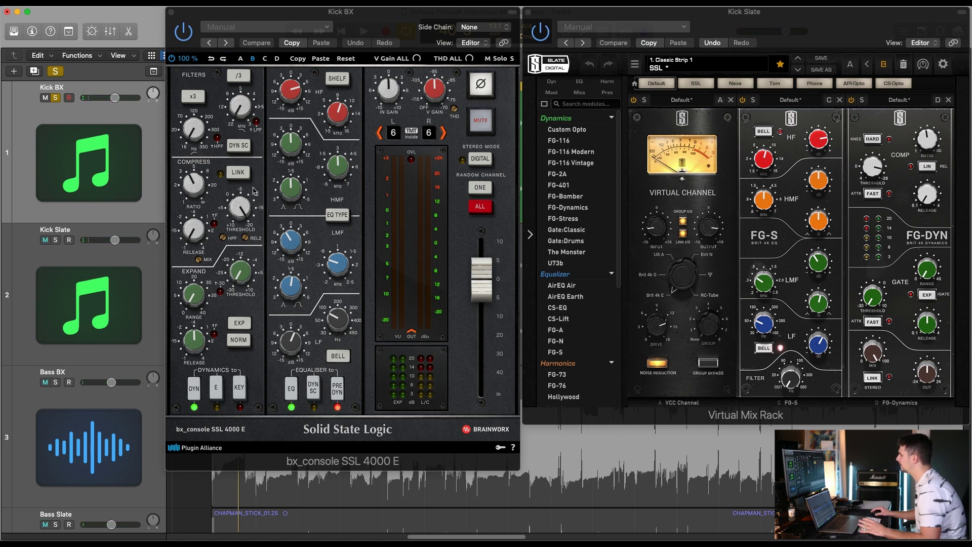
pyautogui.click(57, 240)
pyautogui.press('space')
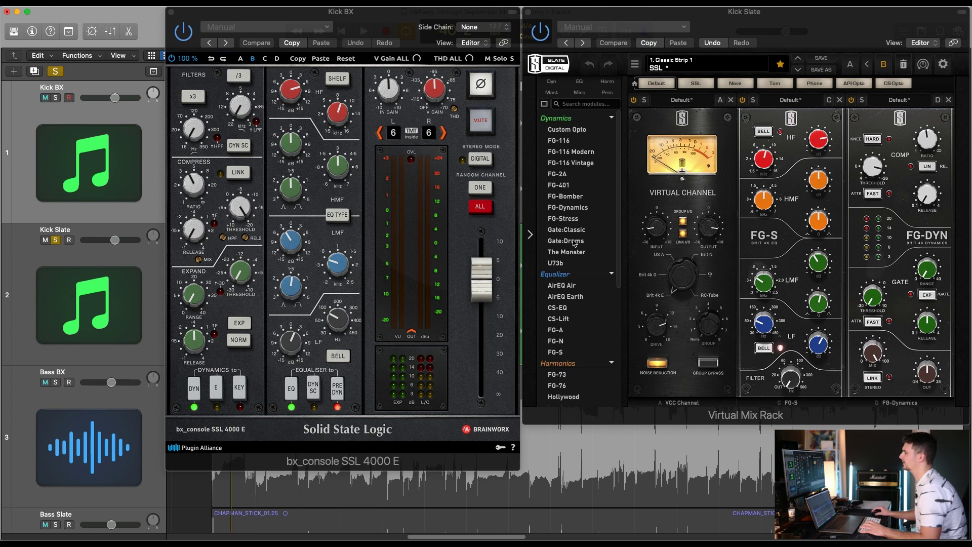
pyautogui.click(389, 18)
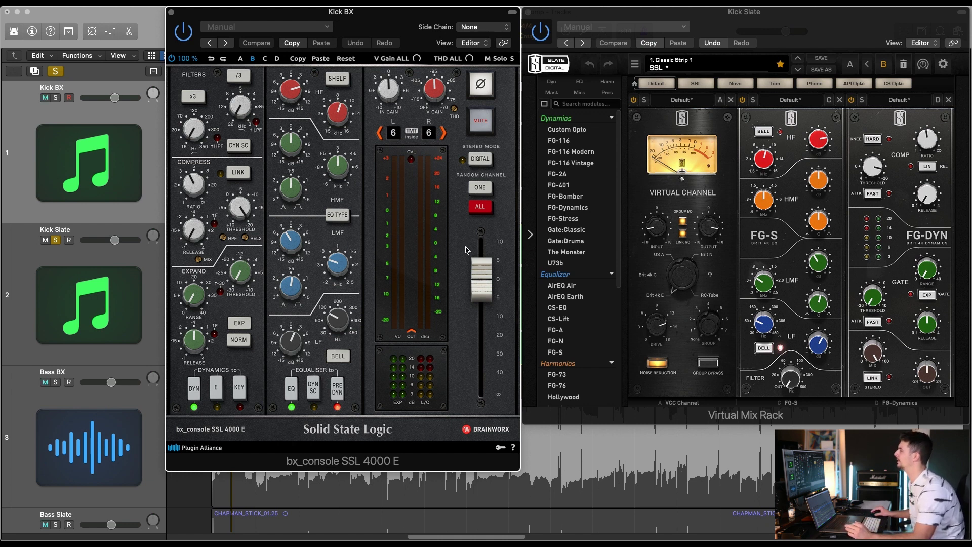
pyautogui.click(703, 182)
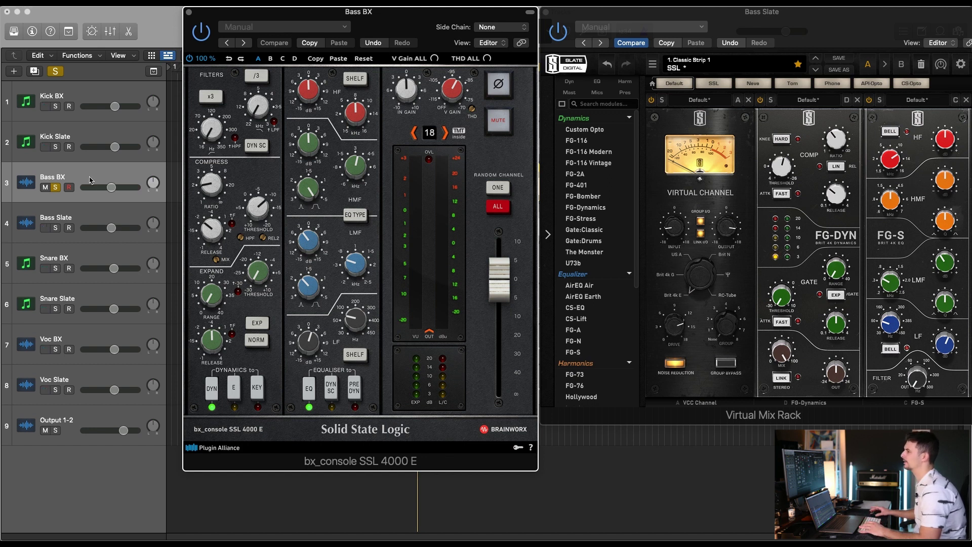
# Step: Play the bass part and alternate the solo between the Bass BX and Bass Slate tracks to compare their sound
pyautogui.press('space')
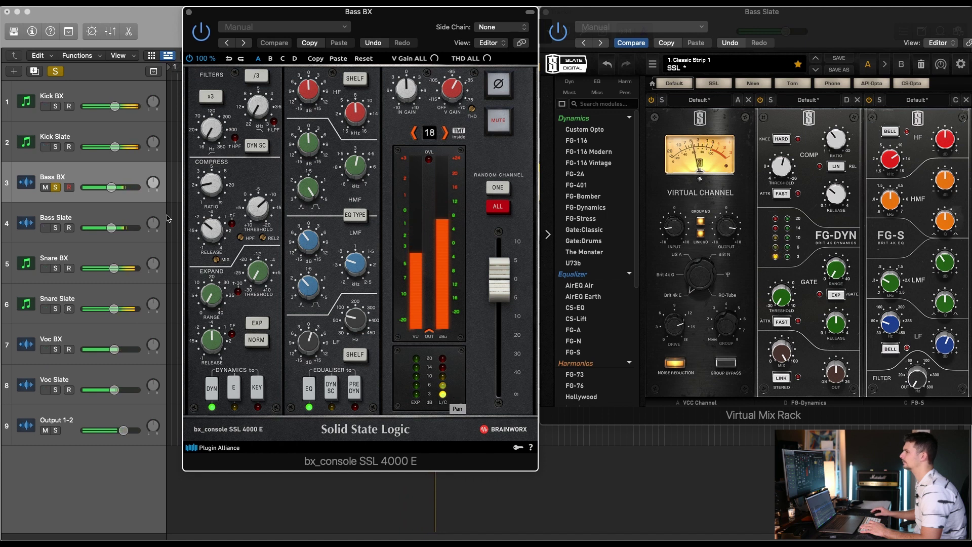
pyautogui.click(56, 229)
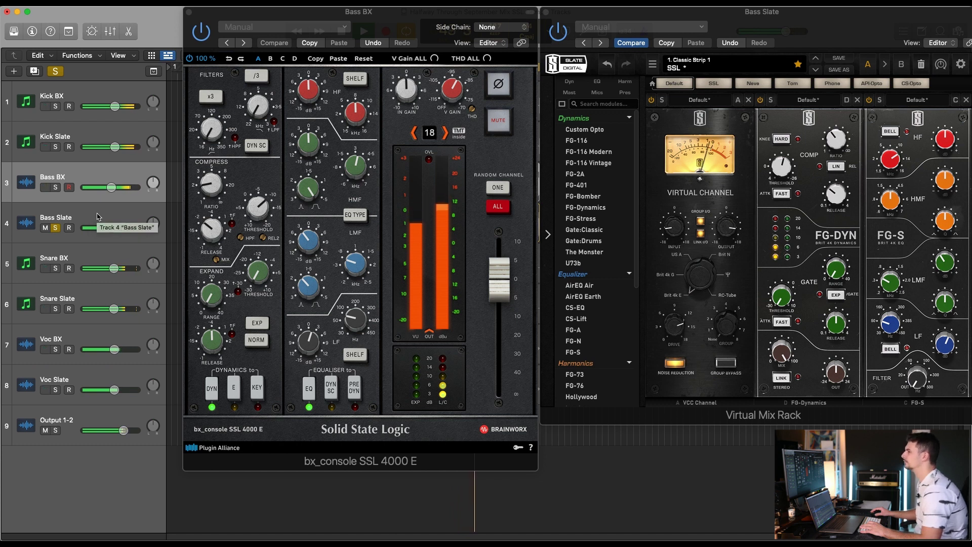
pyautogui.click(57, 188)
pyautogui.click(57, 229)
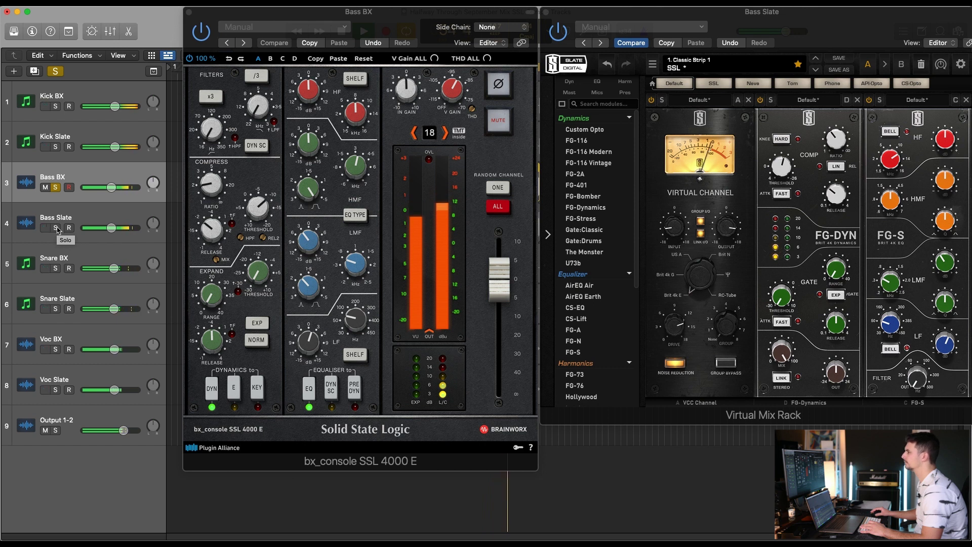
pyautogui.click(57, 228)
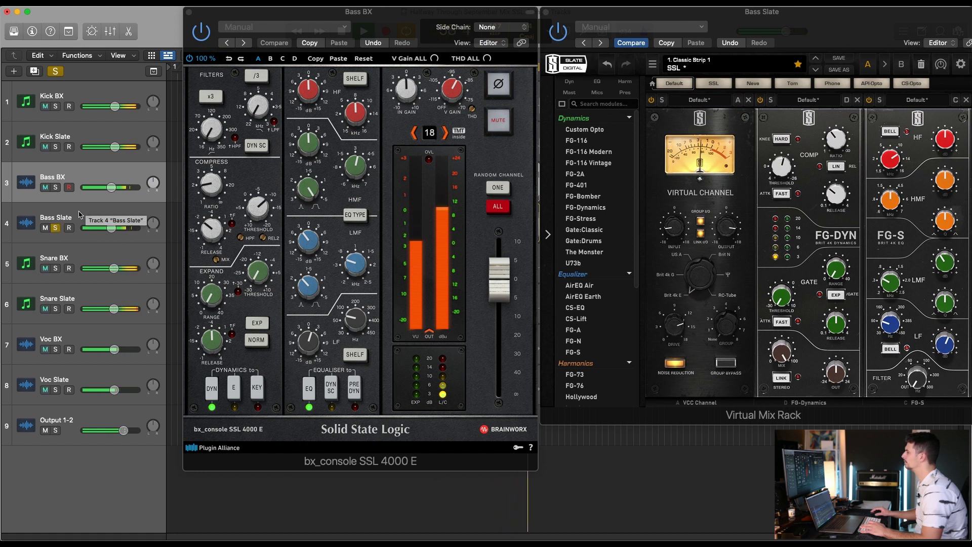
pyautogui.click(57, 187)
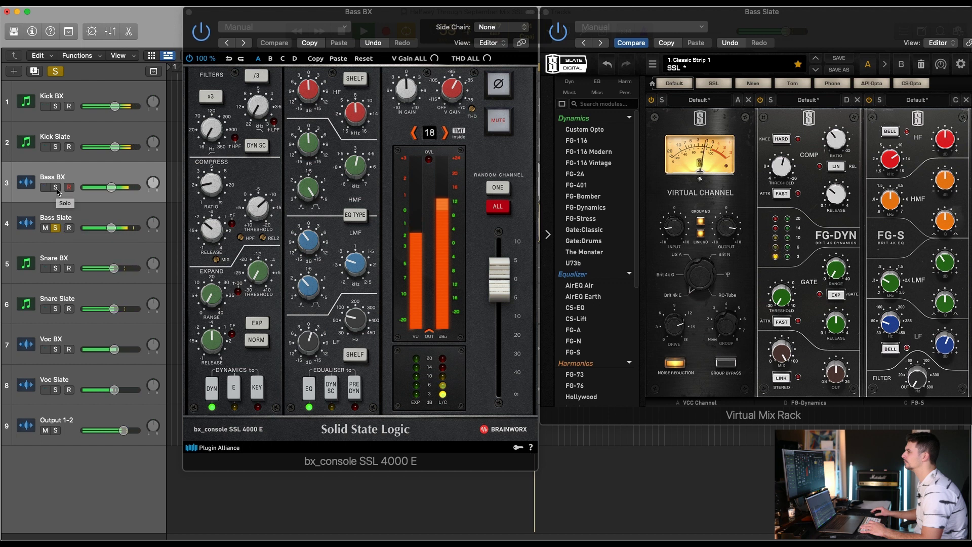
# Step: Keep switching the solo quickly between Bass Slate and Bass BX while the bass plays, ending on Bass BX
pyautogui.click(56, 228)
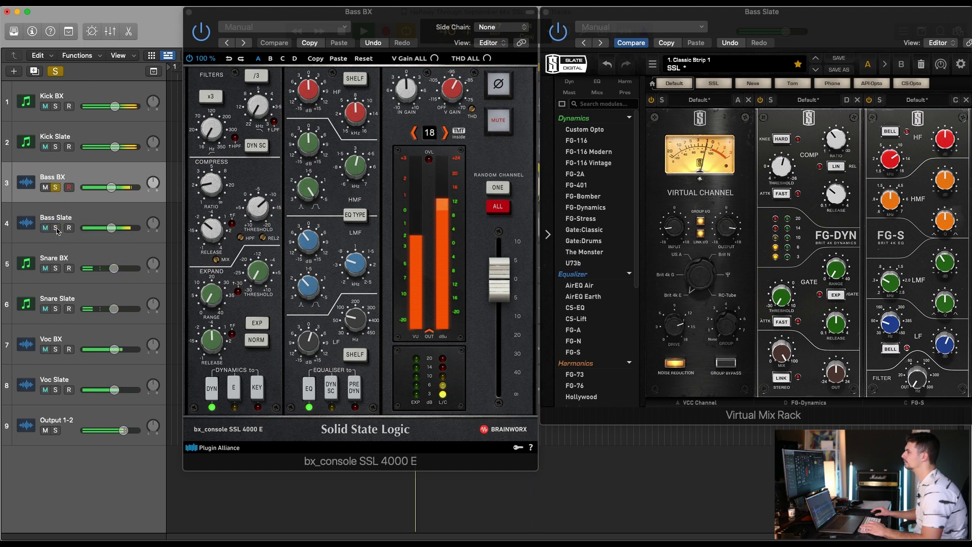
pyautogui.click(56, 228)
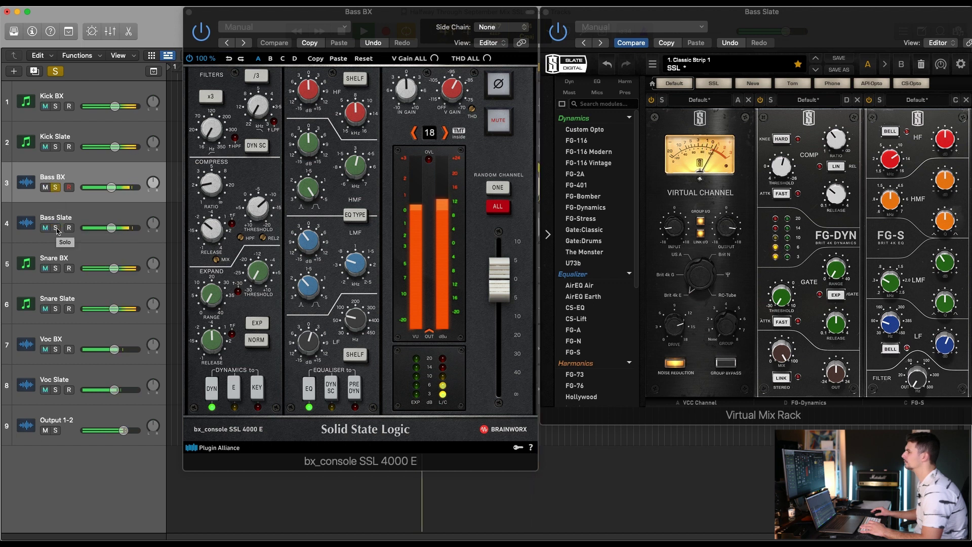
pyautogui.click(57, 188)
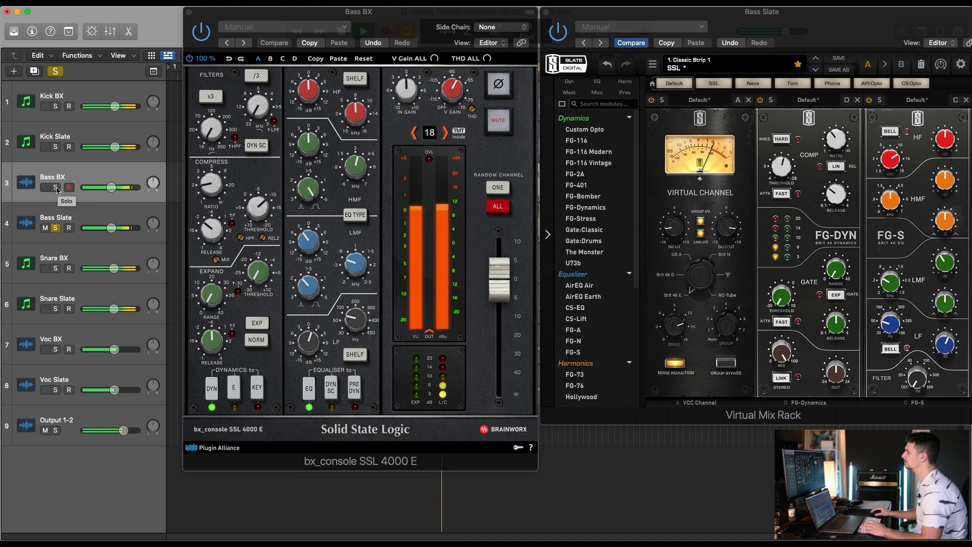
pyautogui.keyDown('alt'); pyautogui.click(56, 187); pyautogui.keyUp('alt')
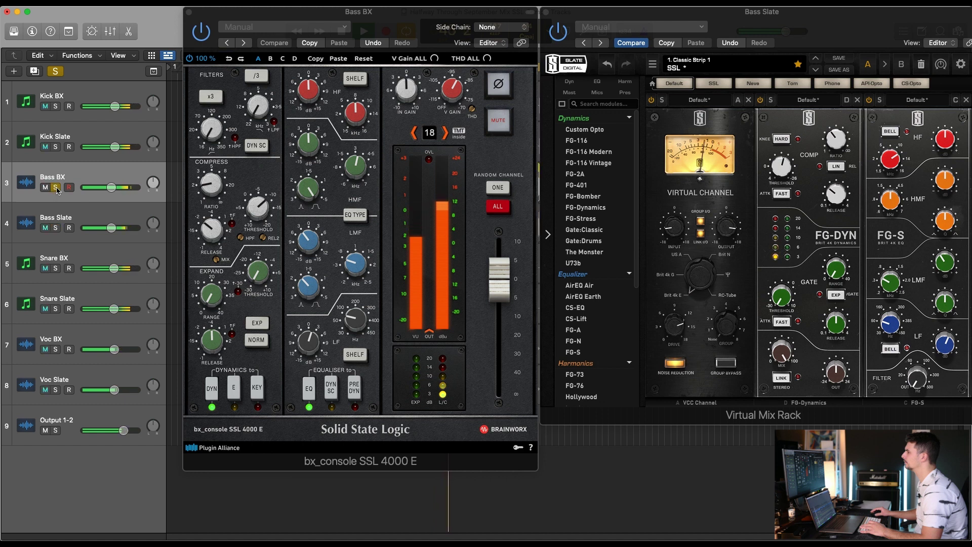
pyautogui.keyDown('alt'); pyautogui.click(56, 228); pyautogui.keyUp('alt')
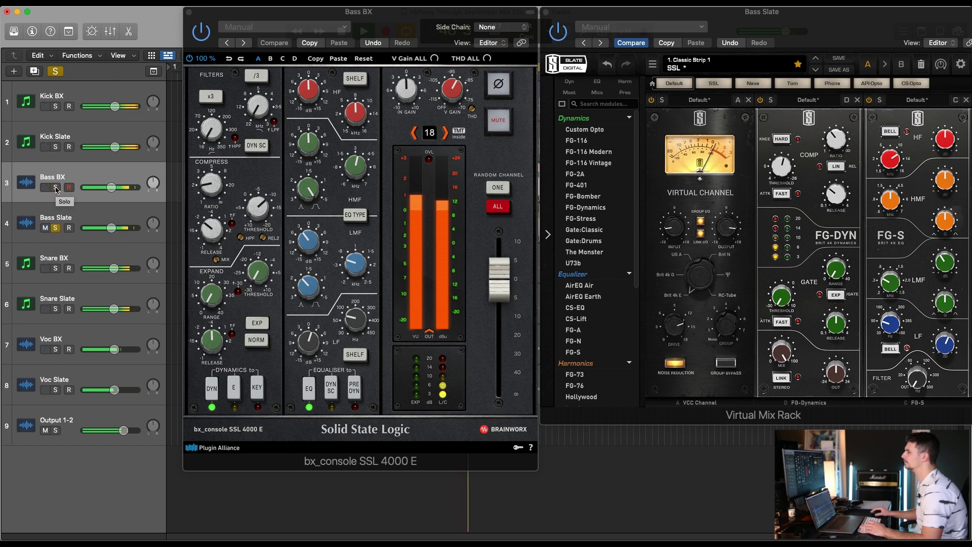
pyautogui.keyDown('alt'); pyautogui.click(56, 189); pyautogui.keyUp('alt')
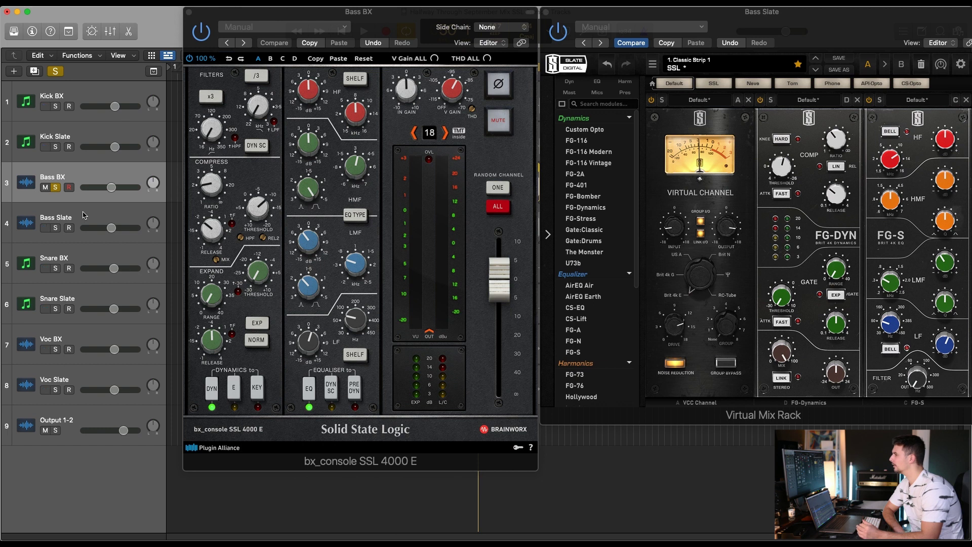
# Step: Select the Bass BX track, focus its SSL 4000 E window and play it soloed to examine its compression metering
pyautogui.click(83, 215)
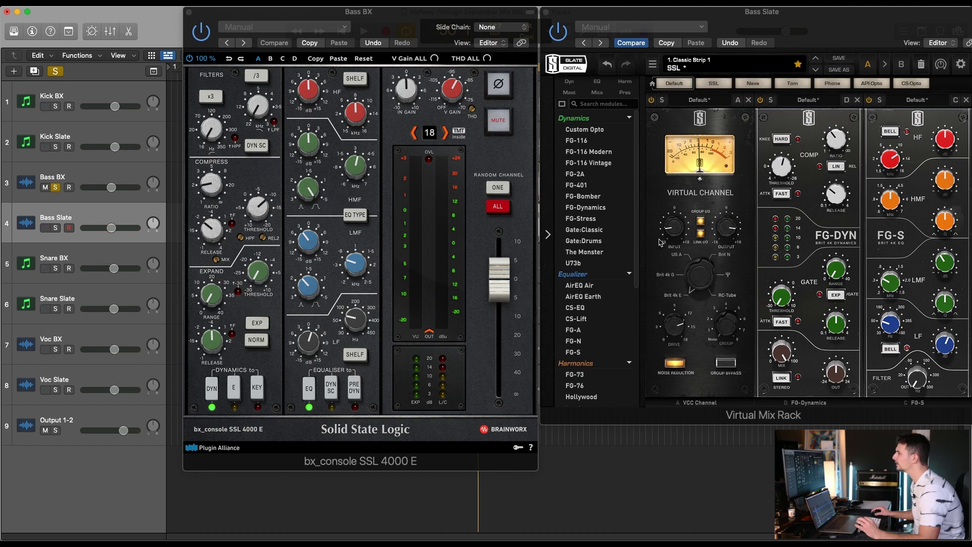
pyautogui.click(125, 174)
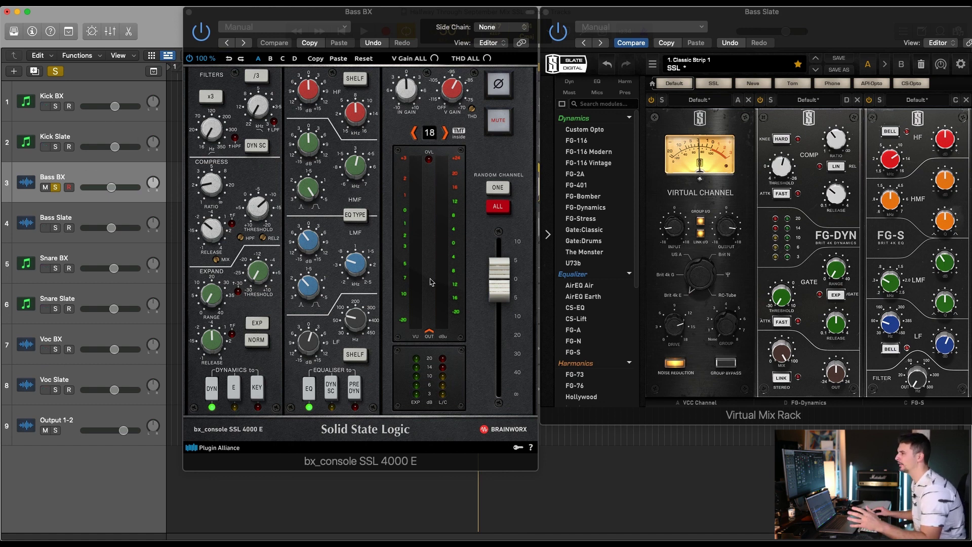
pyautogui.click(273, 178)
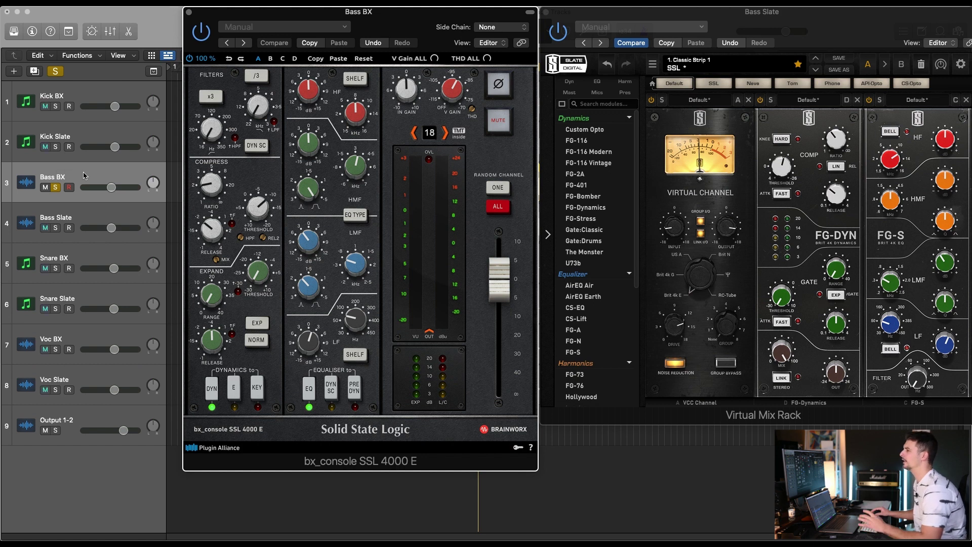
pyautogui.press('space')
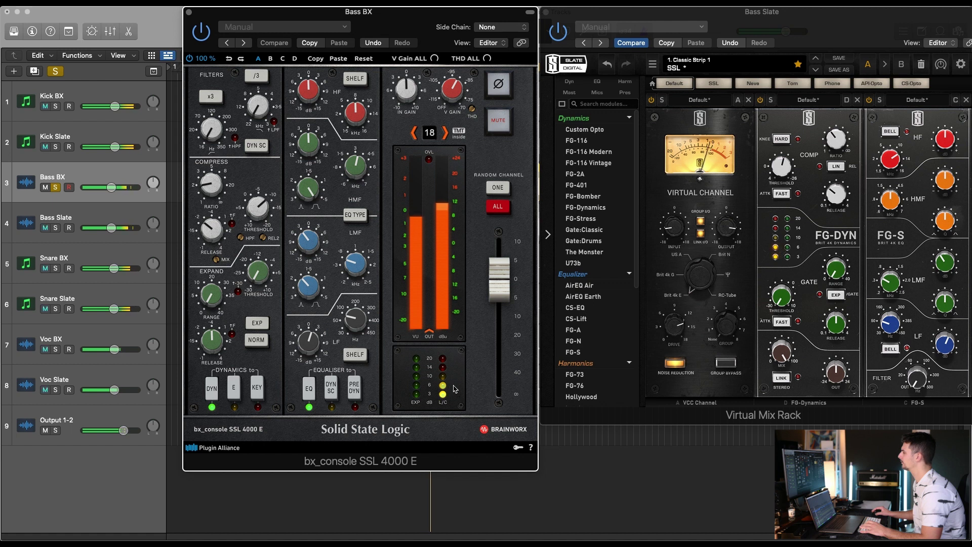
pyautogui.press('space')
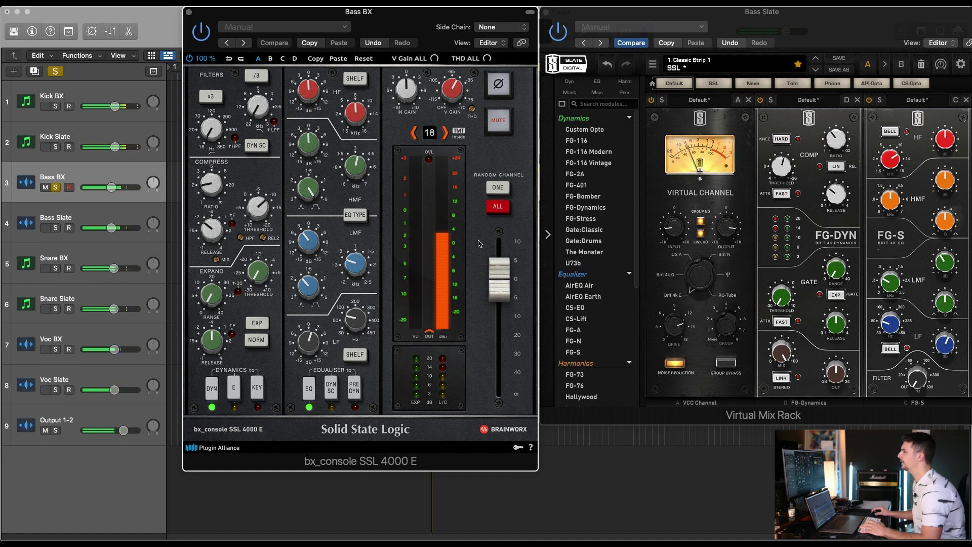
# Step: Solo Bass Slate and play it briefly to examine the FG-DYN compressor's gain reduction
pyautogui.keyDown('alt'); pyautogui.click(55, 228); pyautogui.keyUp('alt')
pyautogui.press('space')
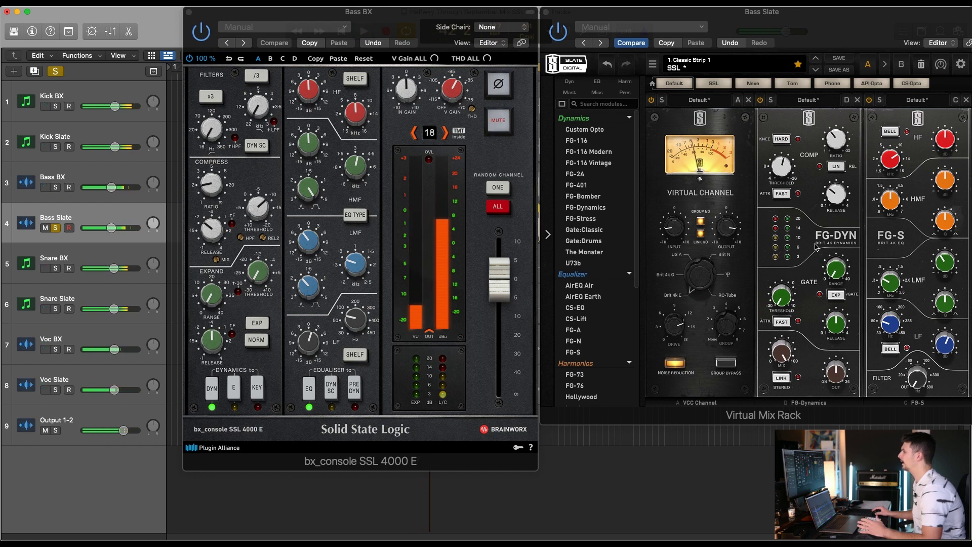
pyautogui.press('space')
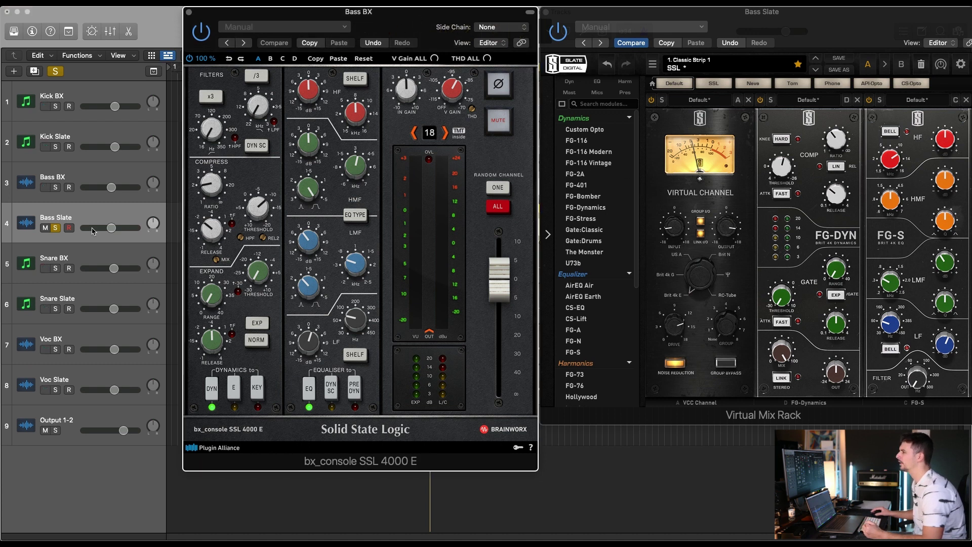
# Step: Bring the Bass Slate plugin window into focus, restart playback and switch the solo from Bass Slate to Bass BX
pyautogui.click(822, 20)
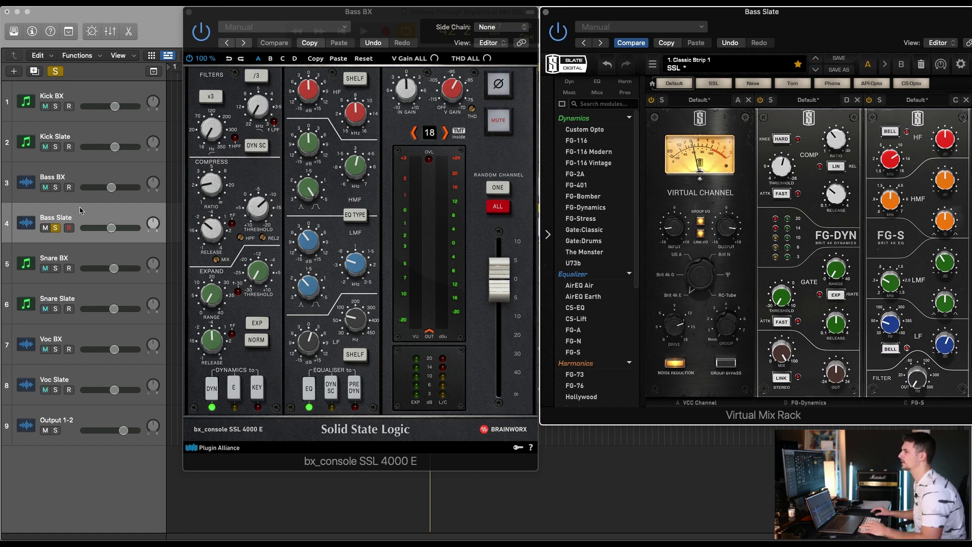
pyautogui.press('space')
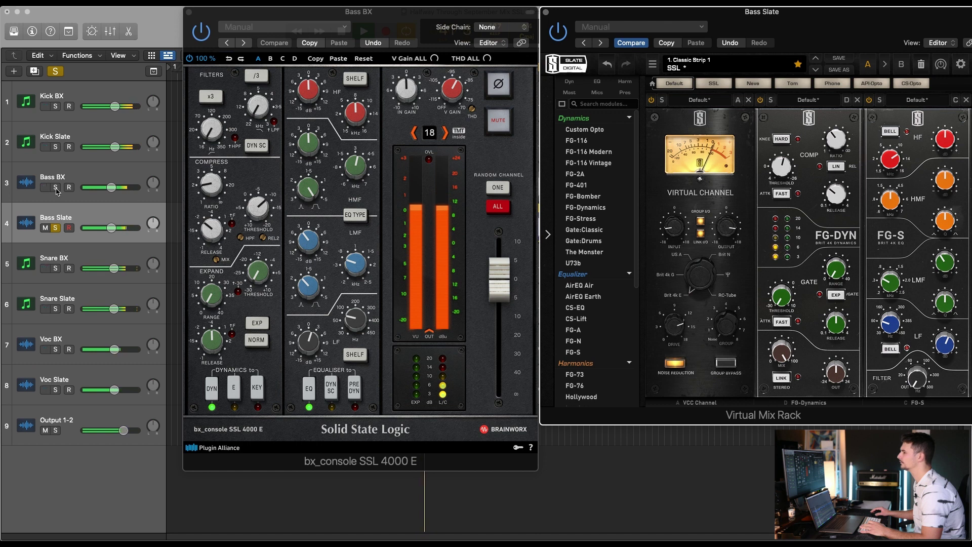
pyautogui.click(56, 188)
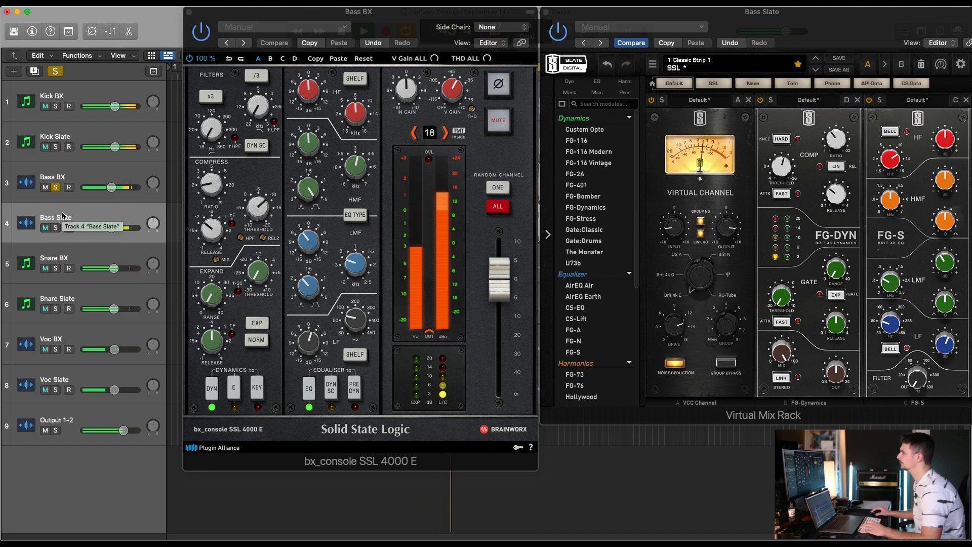
# Step: Switch the solo between Bass Slate and Bass BX during playback, ending on Bass BX
pyautogui.click(55, 228)
pyautogui.click(56, 188)
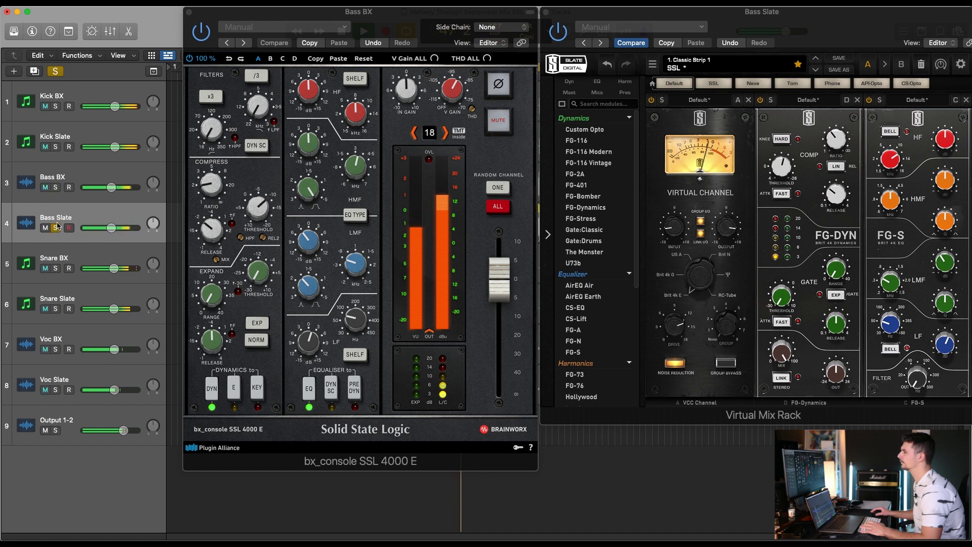
pyautogui.click(56, 187)
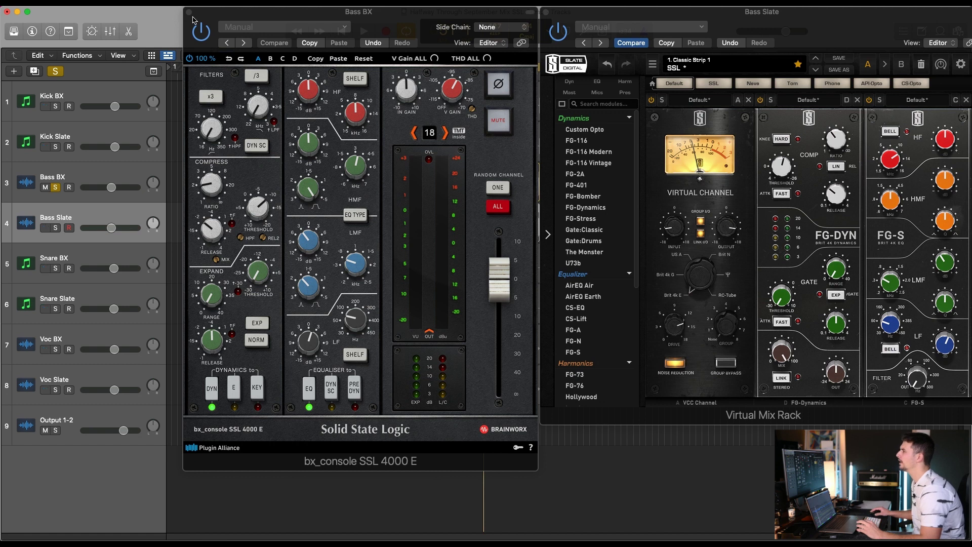
# Step: Close the Bass Slate and Bass BX plugin windows
pyautogui.click(520, 38)
pyautogui.click(545, 12)
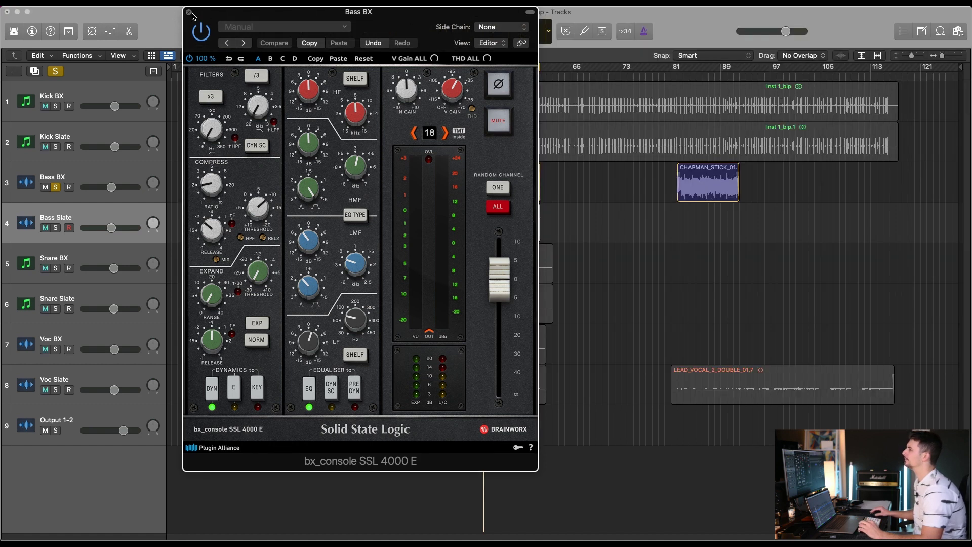
pyautogui.click(189, 12)
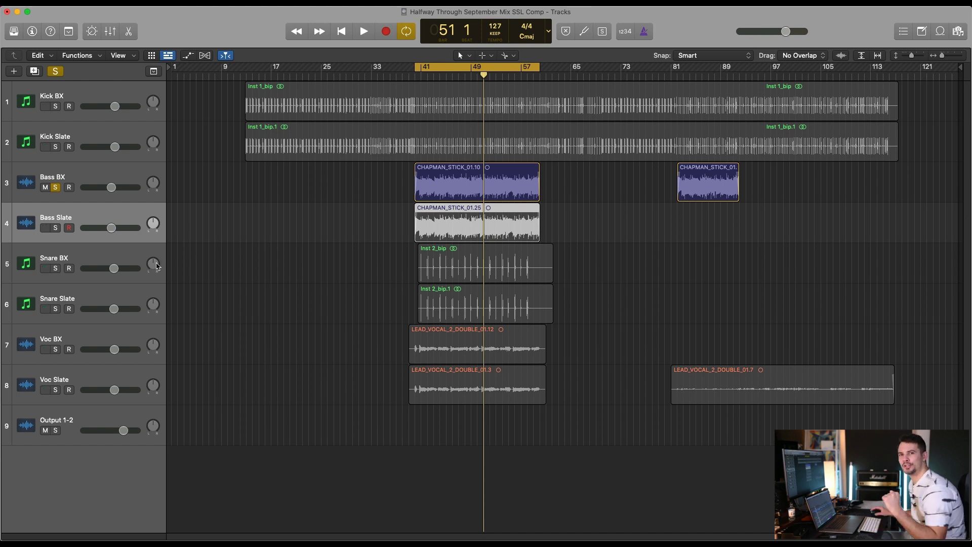
# Step: Select the Snare BX track and solo it
pyautogui.click(97, 254)
pyautogui.click(59, 270)
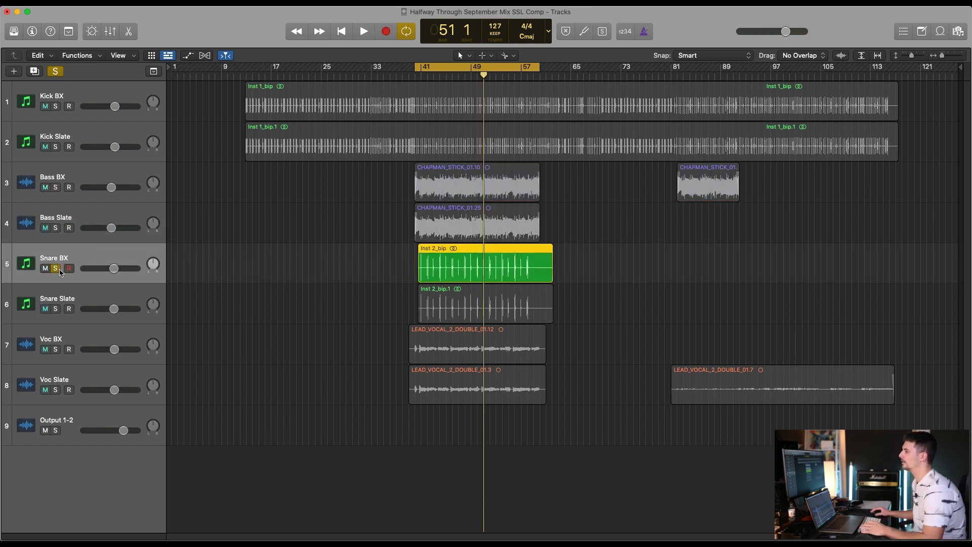
pyautogui.moveTo(345, 173); pyautogui.dragTo(808, 390)
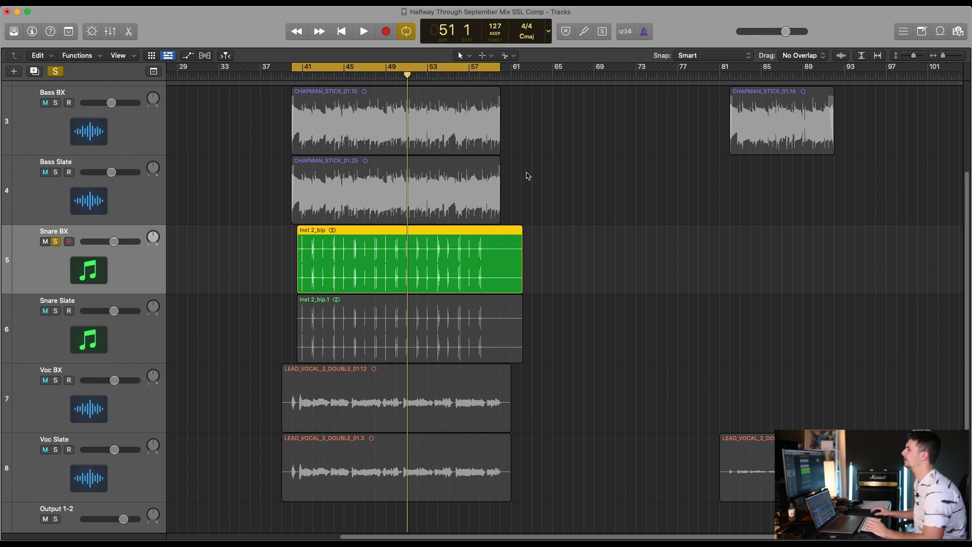
pyautogui.click(215, 173)
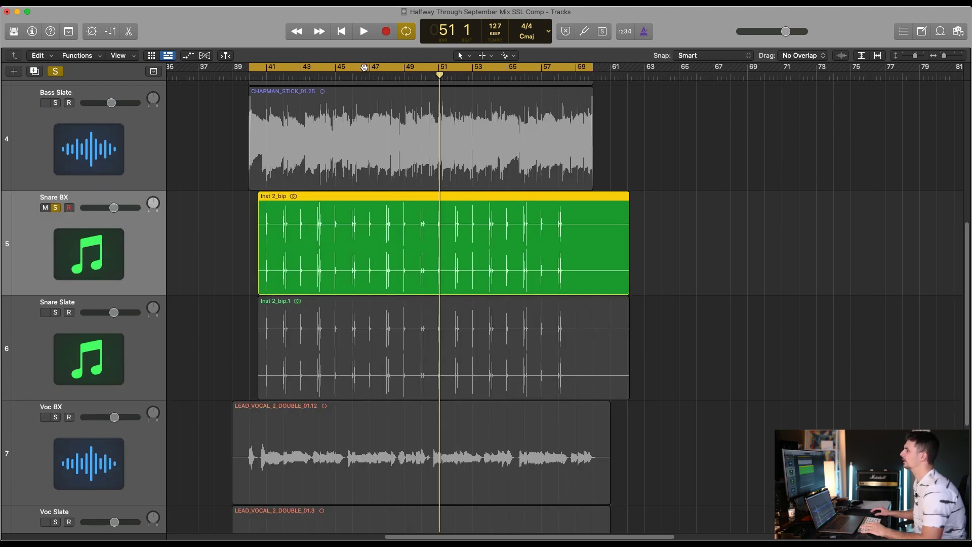
# Step: Show the Snare BX and Snare Slate plugin windows, start playback and switch the solo to Snare Slate and back to Snare BX
pyautogui.press('v')
pyautogui.press('space')
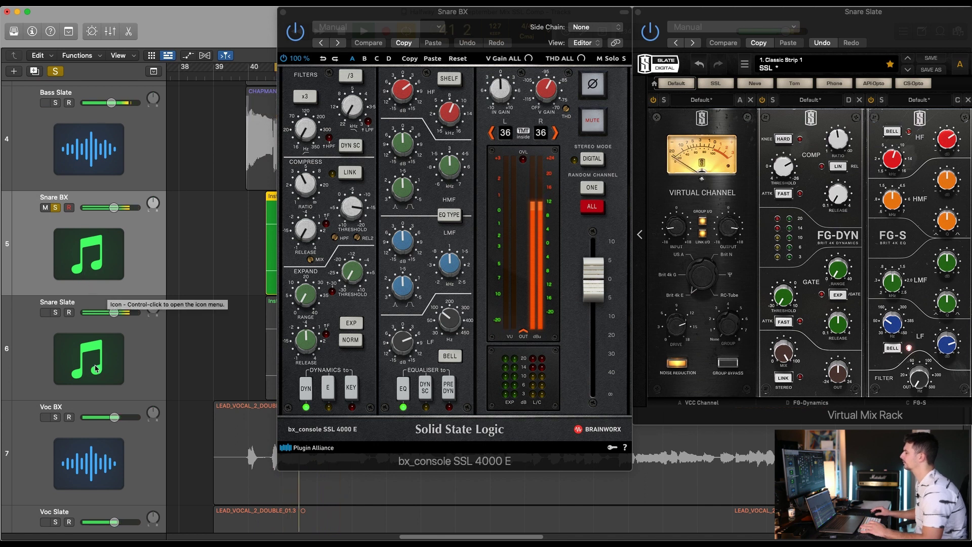
pyautogui.keyDown('alt'); pyautogui.click(56, 313); pyautogui.keyUp('alt')
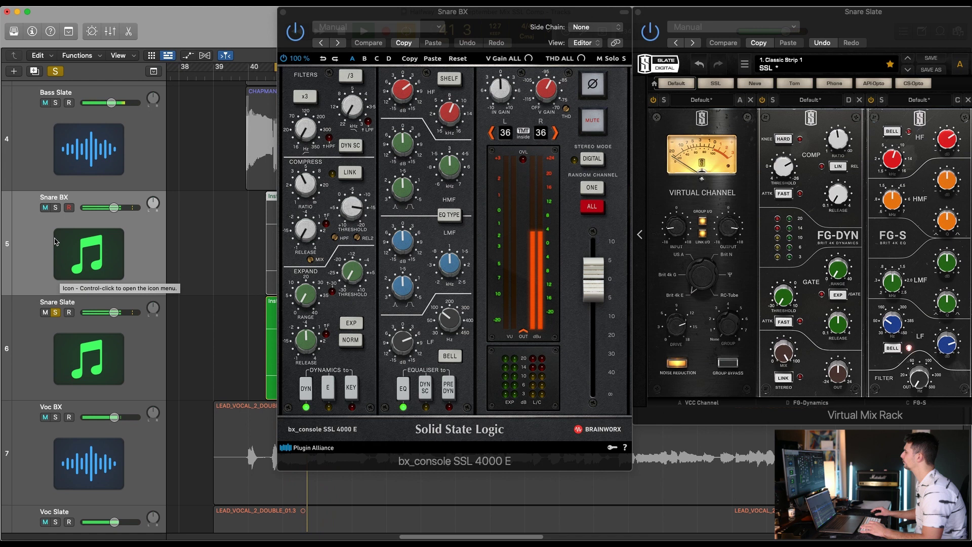
pyautogui.click(57, 209)
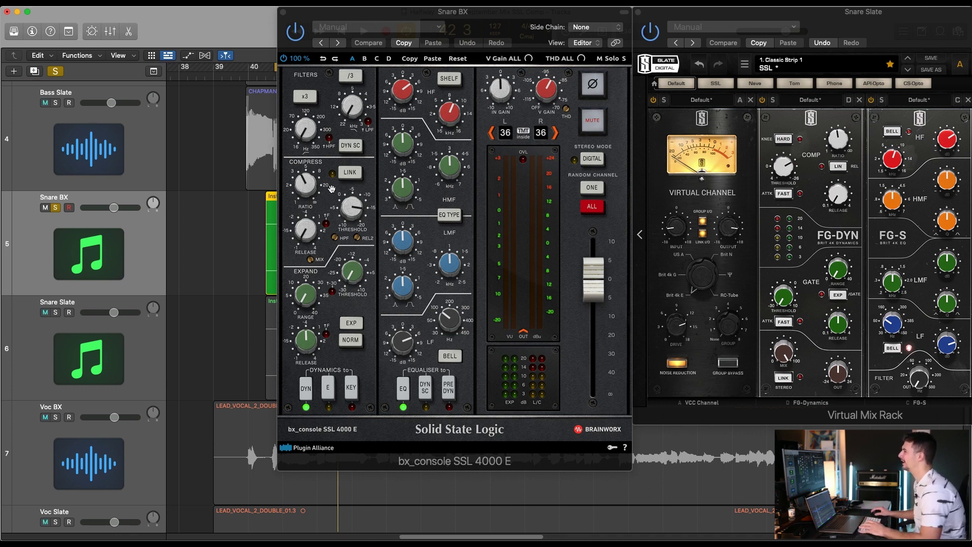
# Step: Turn the compressor thresholds in Snare BX's SSL 4000 E and Snare Slate's FG-DYN further clockwise, soloing each track during playback
pyautogui.moveTo(351, 216); pyautogui.dragTo(351, 225)
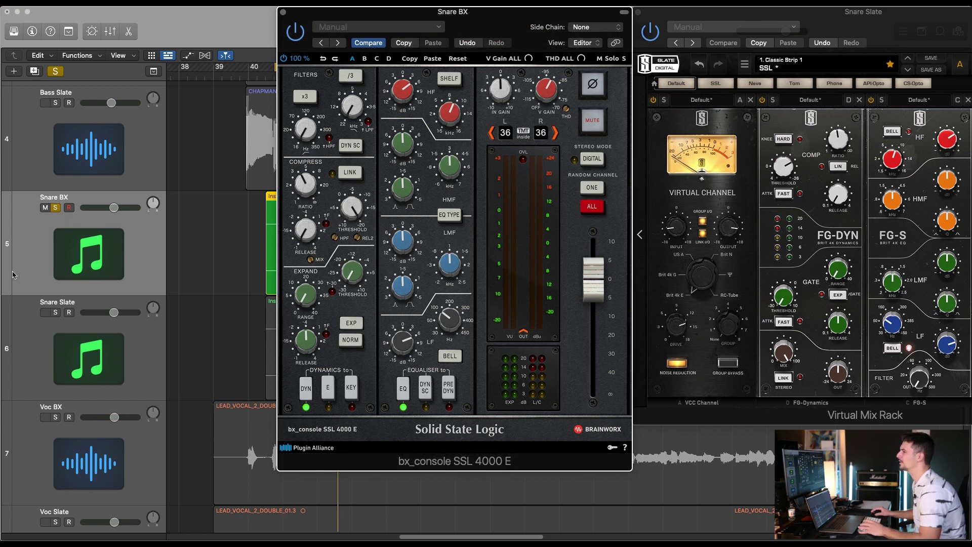
pyautogui.click(88, 254)
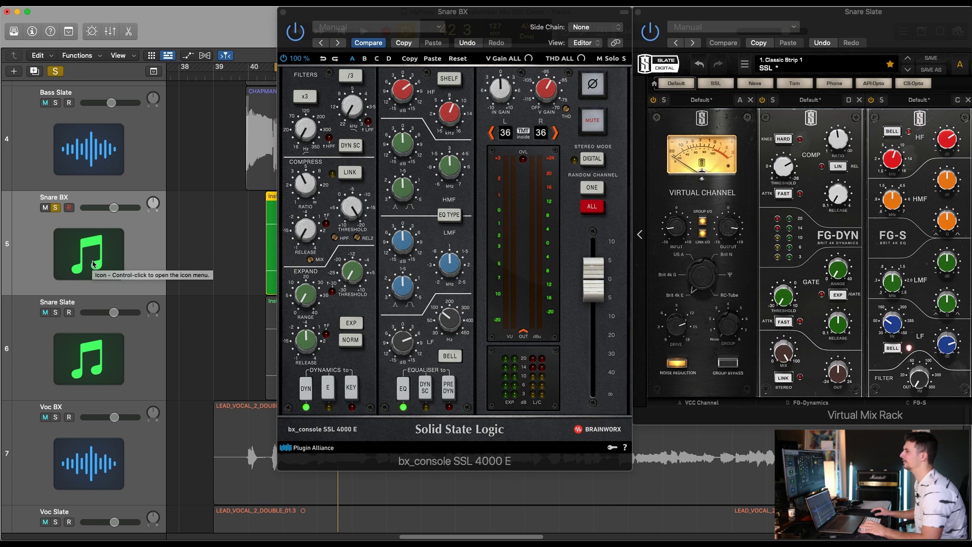
pyautogui.press('space')
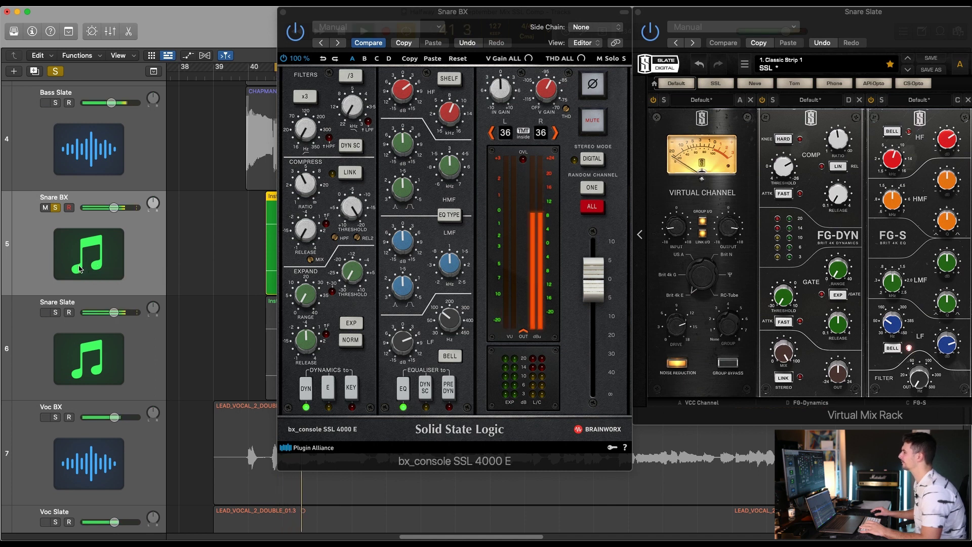
pyautogui.click(55, 312)
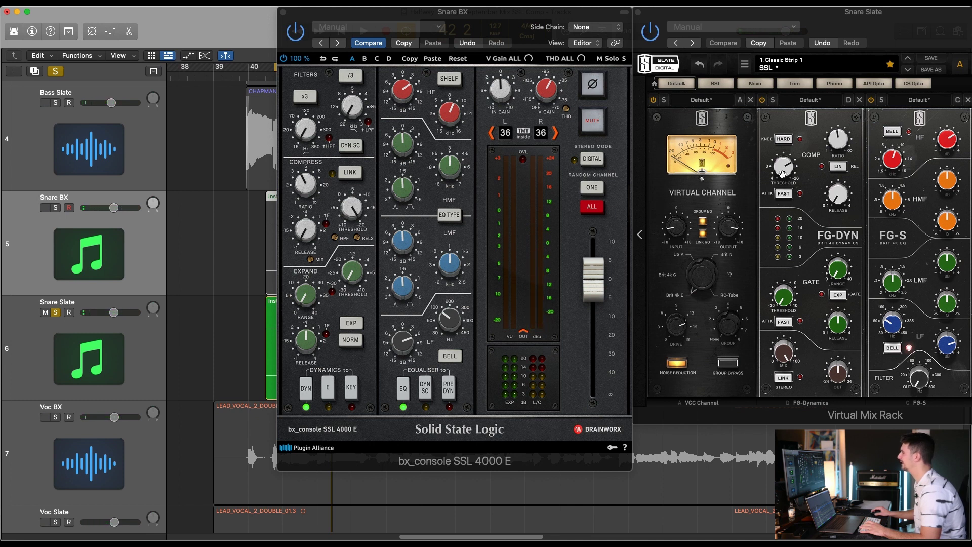
pyautogui.moveTo(782, 174); pyautogui.dragTo(792, 148)
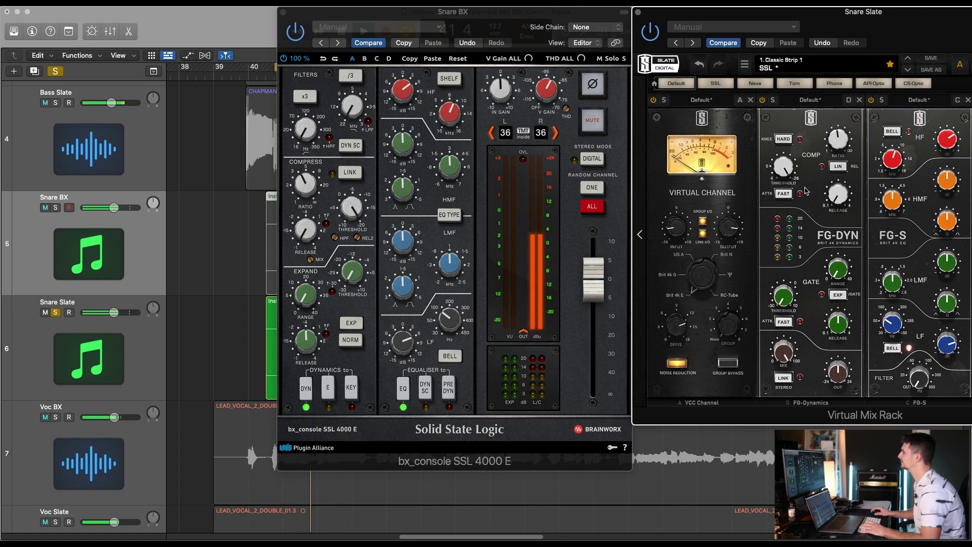
# Step: Alternate the solo between Snare BX and Snare Slate during playback to compare their compression, ending on Snare Slate
pyautogui.click(55, 208)
pyautogui.click(56, 313)
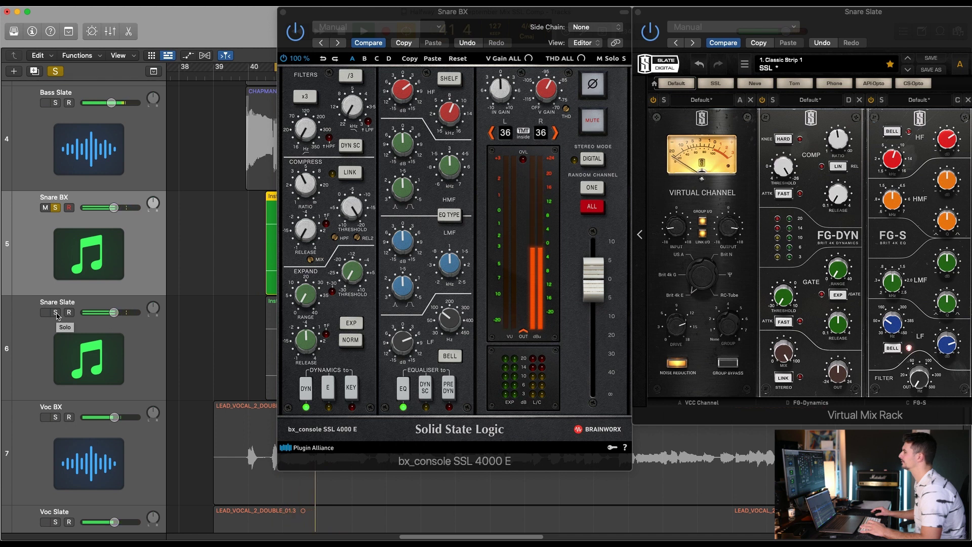
pyautogui.click(55, 313)
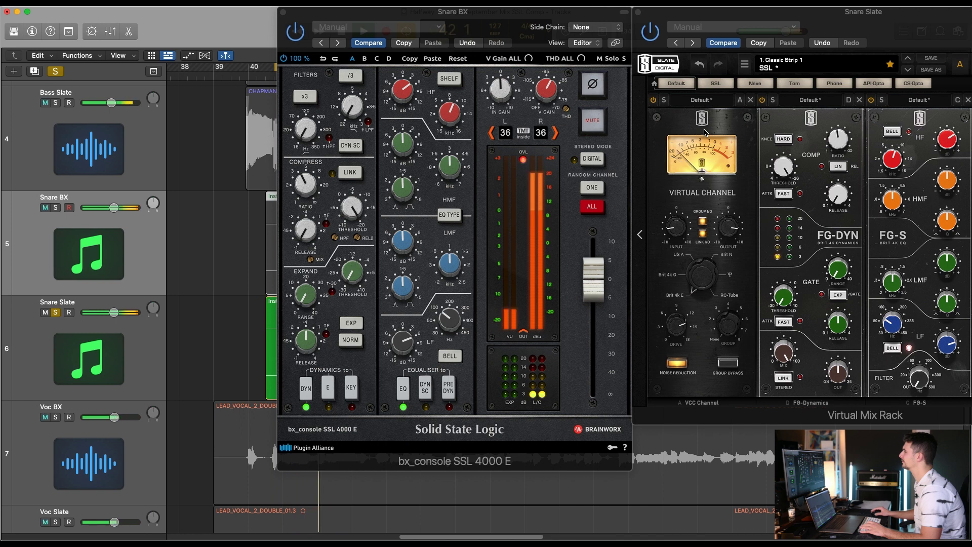
pyautogui.click(55, 208)
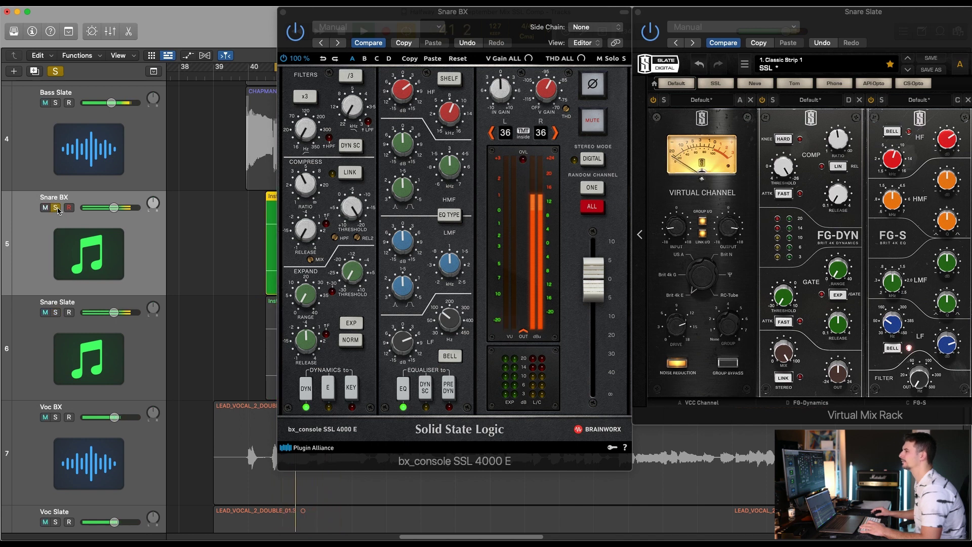
pyautogui.click(57, 313)
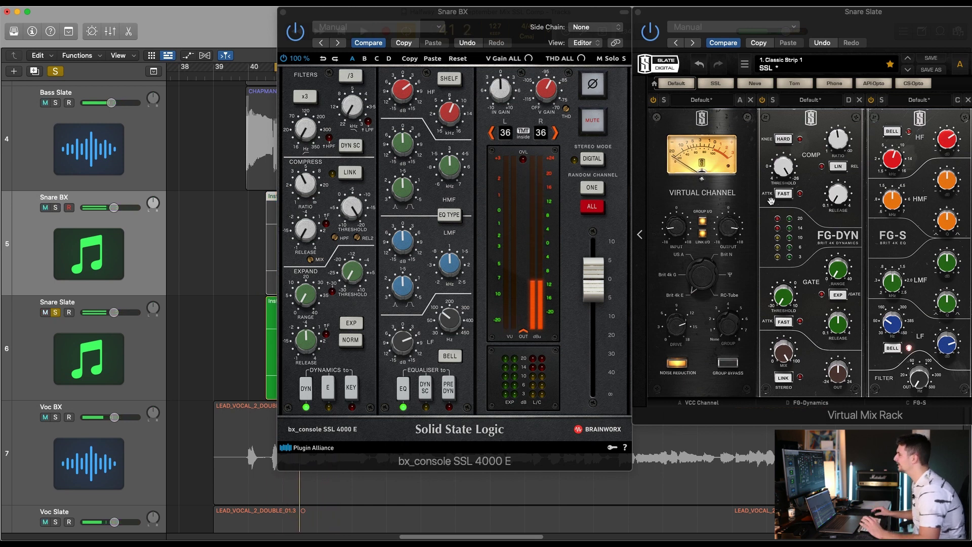
# Step: Move the Virtual Channel module to the end of Snare Slate's rack, after FG-S, and restart playback
pyautogui.click(779, 174)
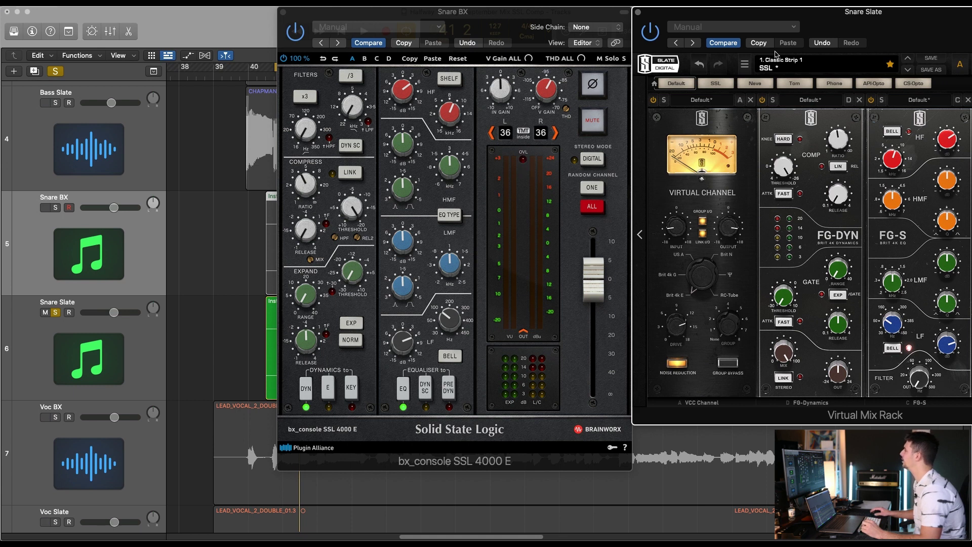
pyautogui.moveTo(664, 128); pyautogui.dragTo(883, 128)
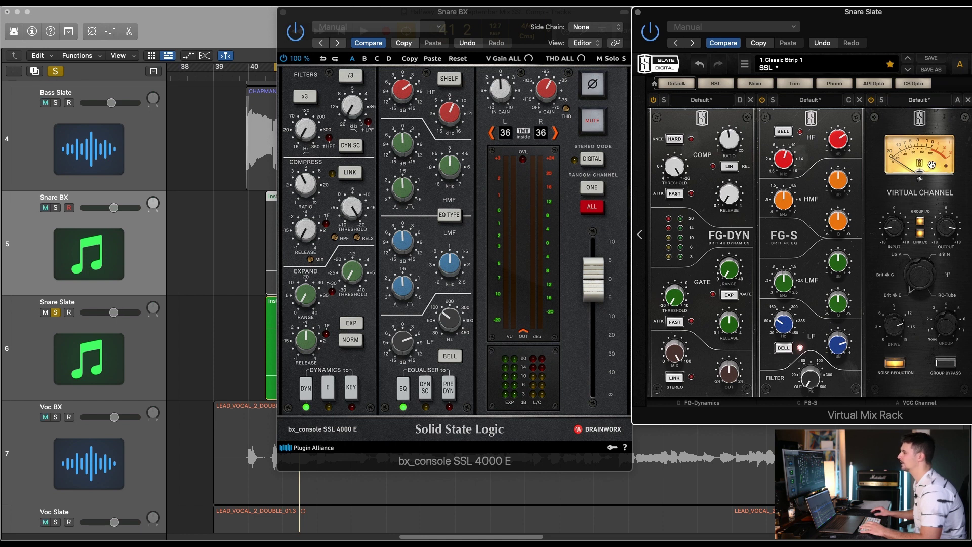
pyautogui.press('space')
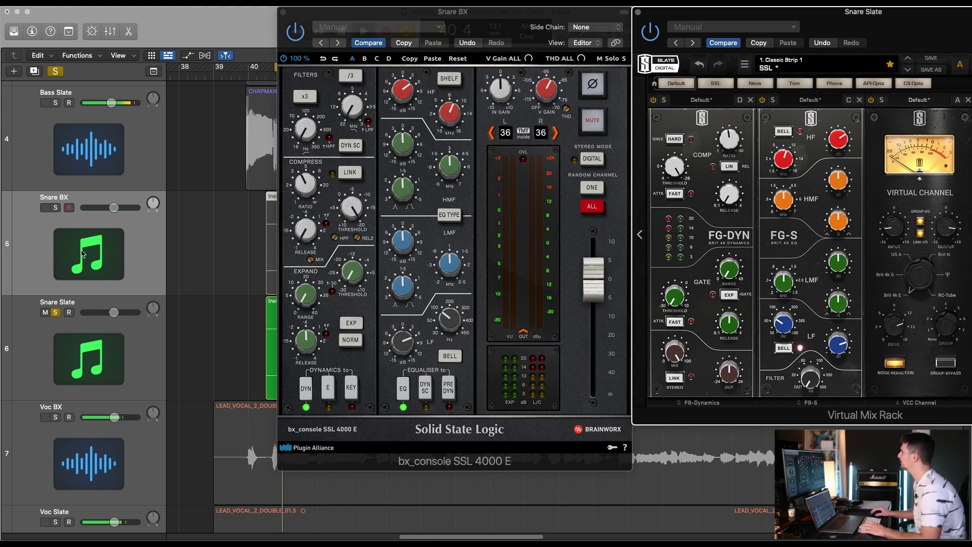
# Step: Open the mixer and compare the fader and peak levels of Snare BX and Snare Slate during playback
pyautogui.press('x')
pyautogui.click(226, 412)
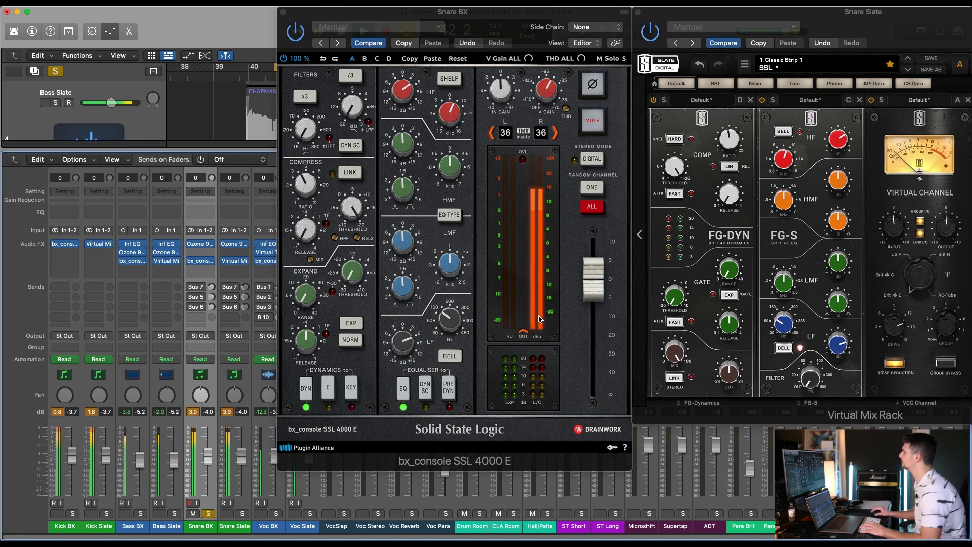
pyautogui.click(231, 414)
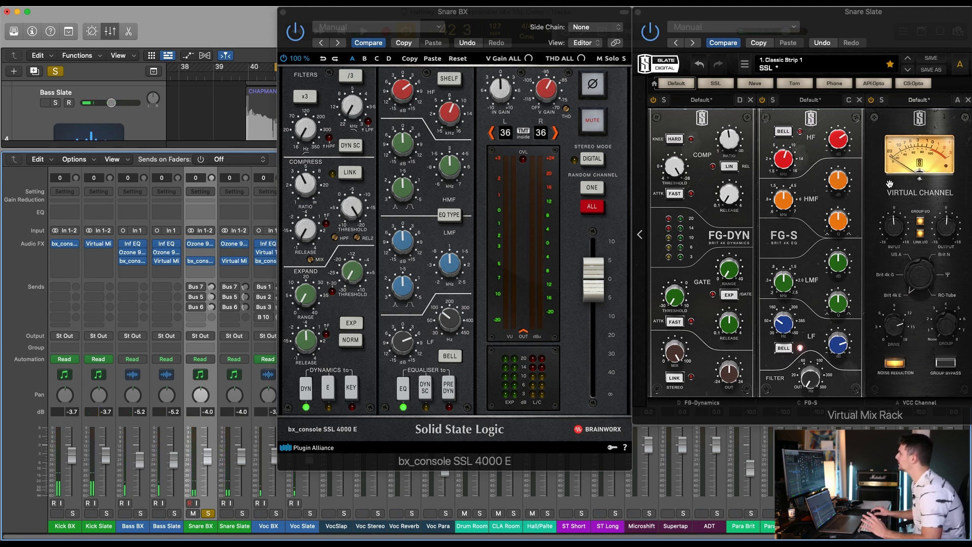
pyautogui.doubleClick(242, 412)
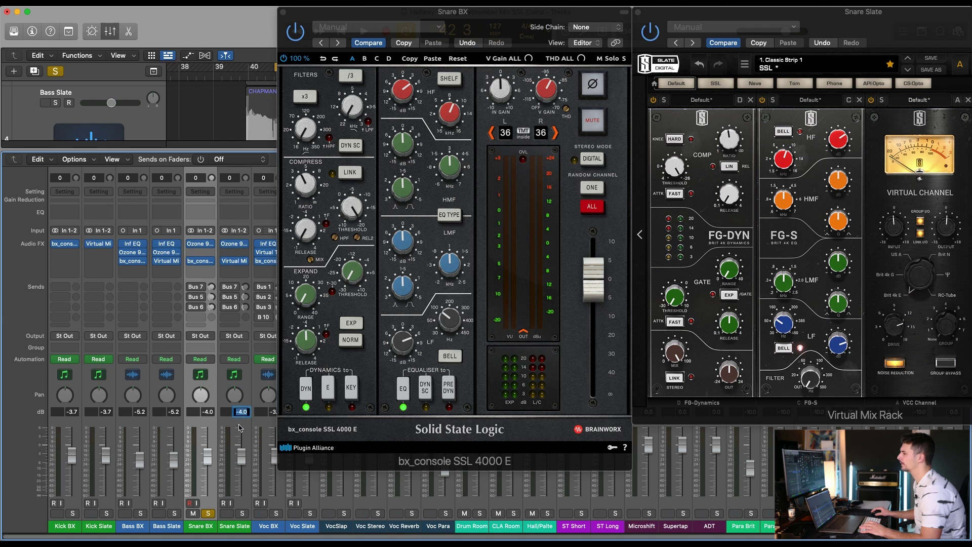
pyautogui.click(240, 428)
pyautogui.press('space')
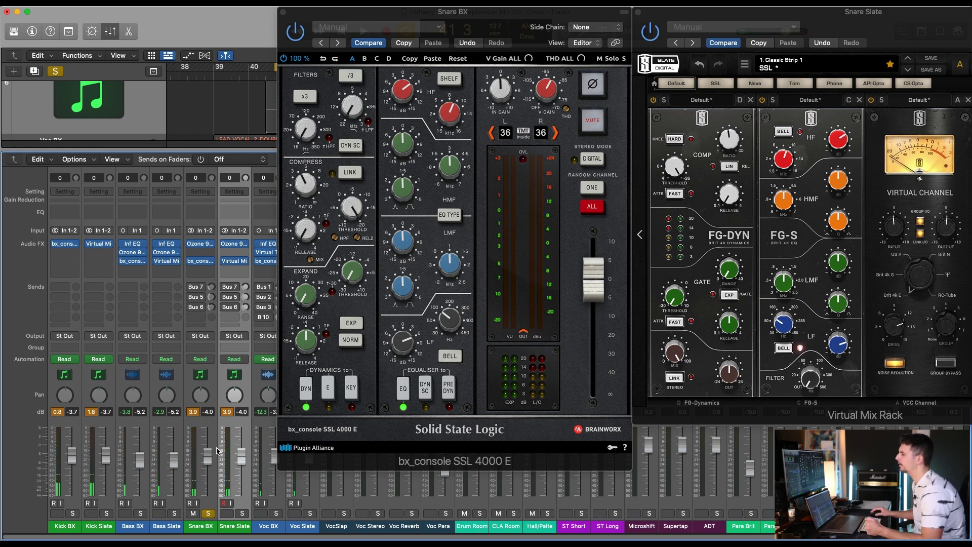
pyautogui.click(227, 412)
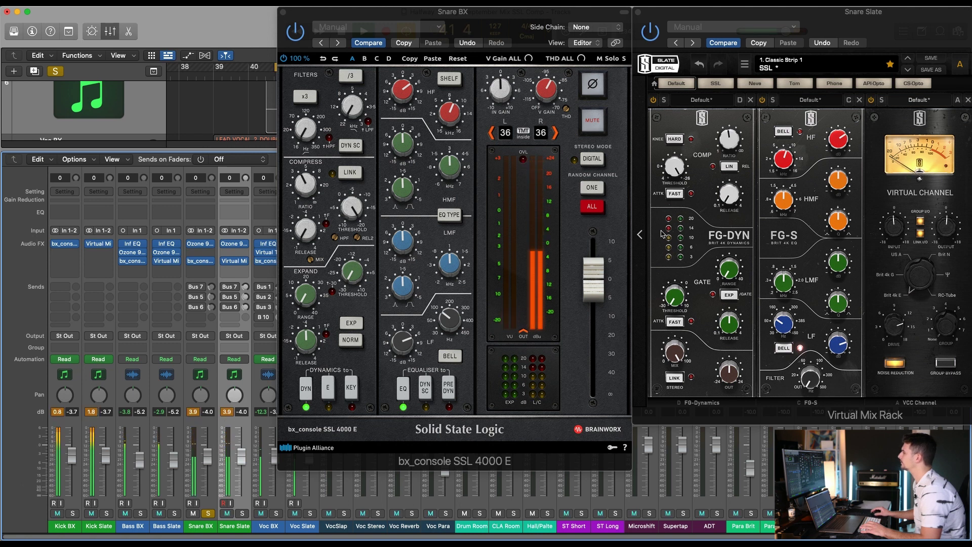
# Step: Alternate the solo between Snare Slate and Snare BX in the mixer while the snare plays, ending on Snare BX
pyautogui.click(242, 513)
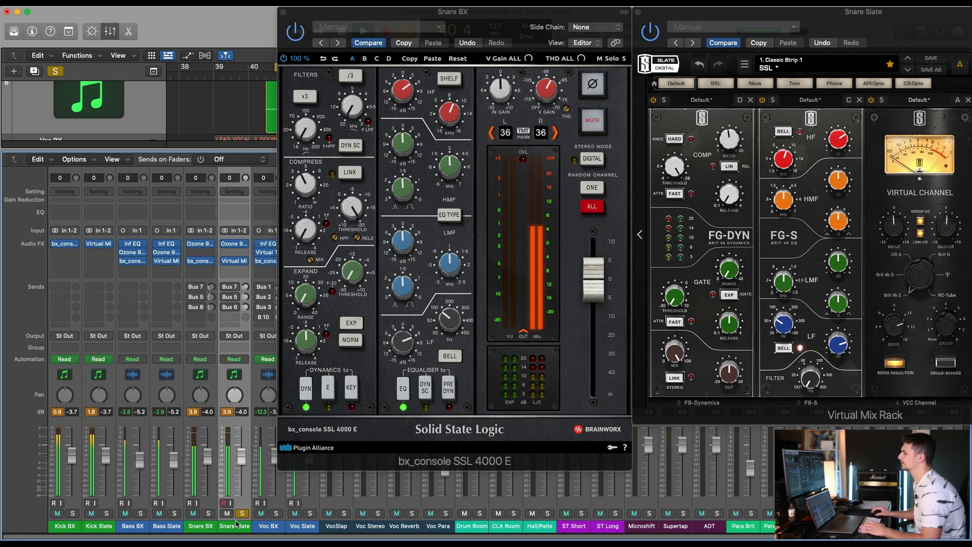
pyautogui.click(209, 513)
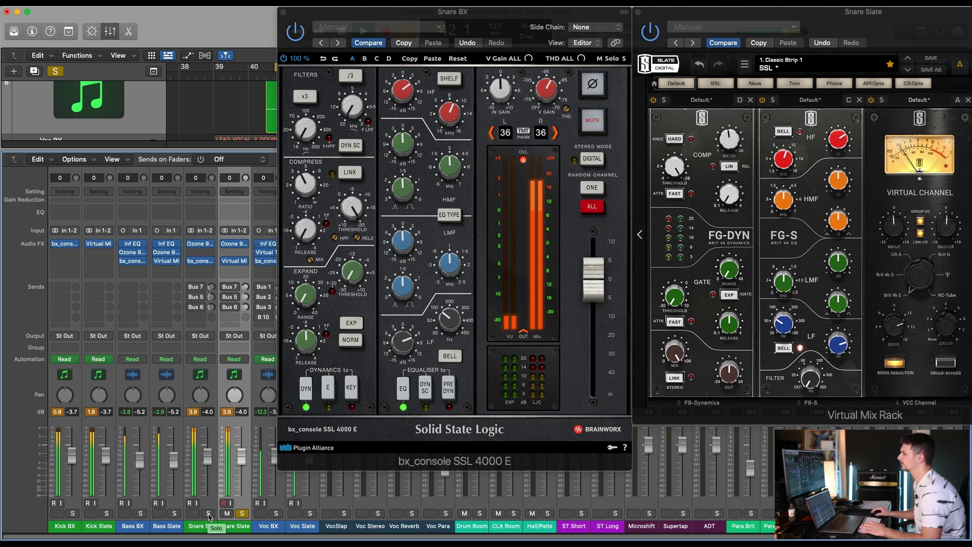
pyautogui.click(243, 513)
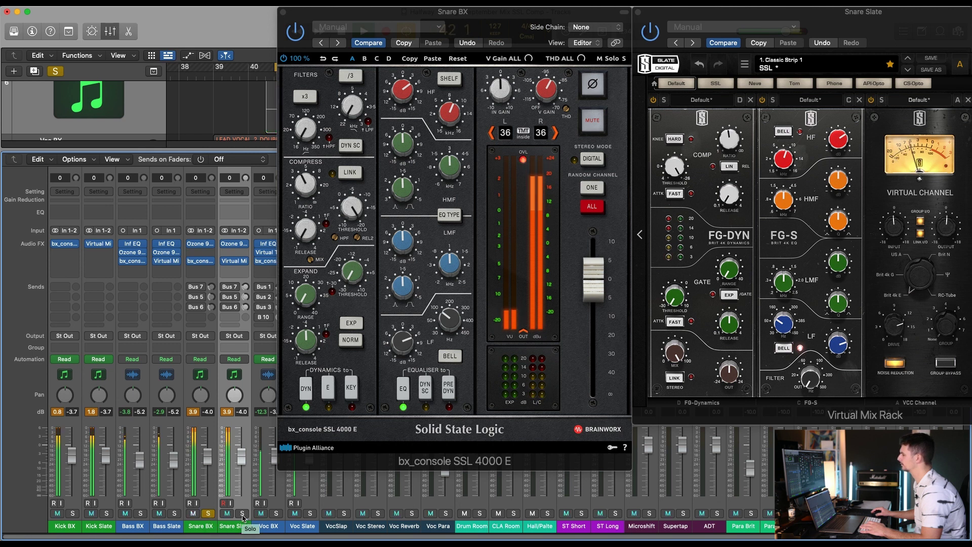
pyautogui.click(243, 514)
pyautogui.click(209, 513)
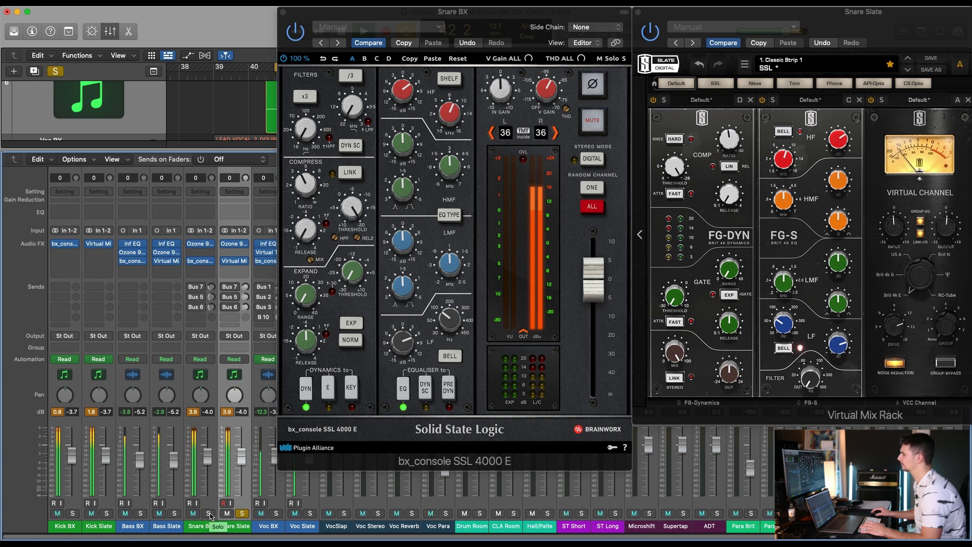
pyautogui.click(209, 514)
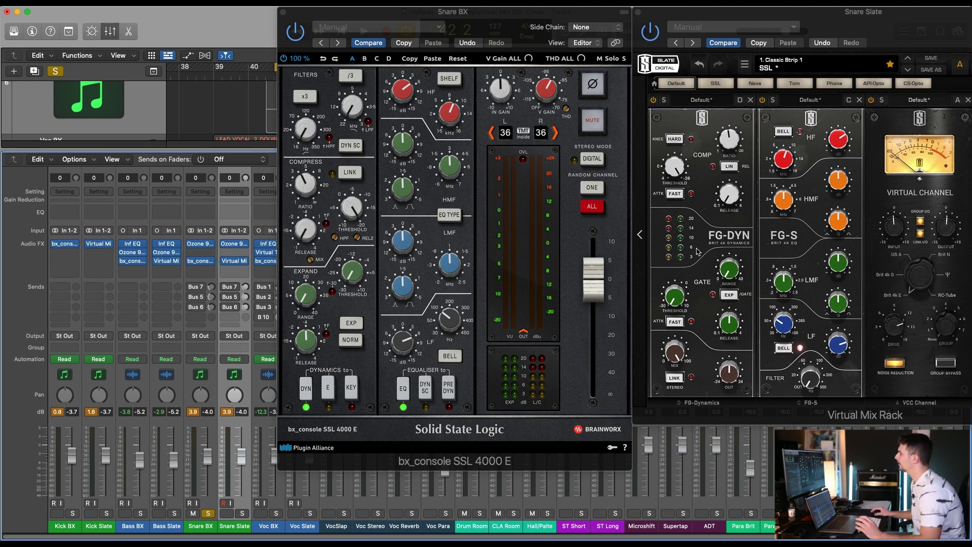
# Step: Close the mixer and alternate the solo between Voc BX and Voc Slate during playback, stopping on Voc Slate
pyautogui.press('x')
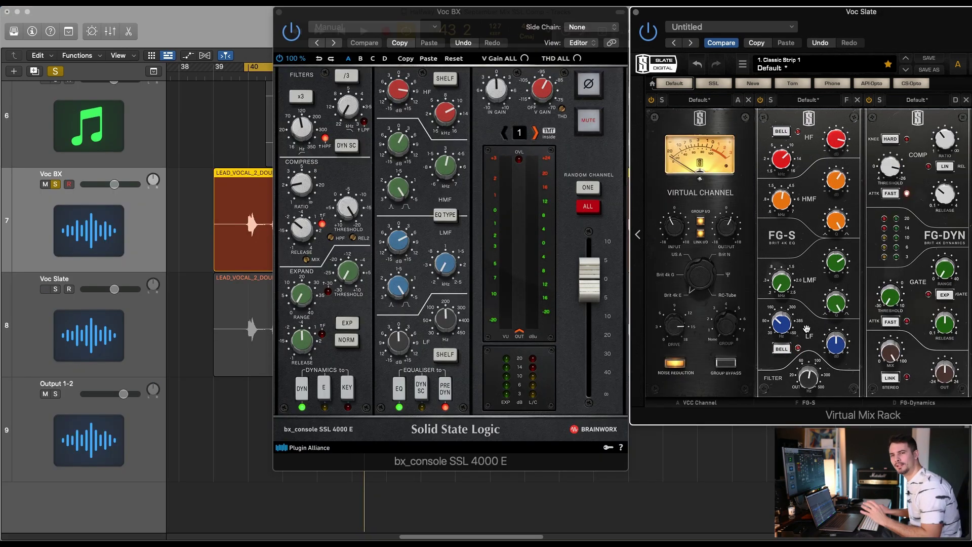
pyautogui.press('space')
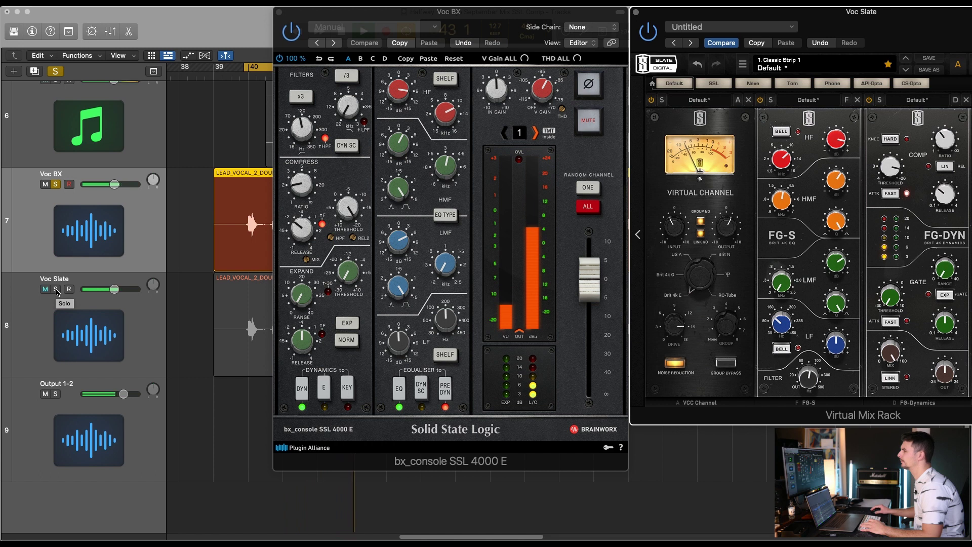
pyautogui.click(56, 290)
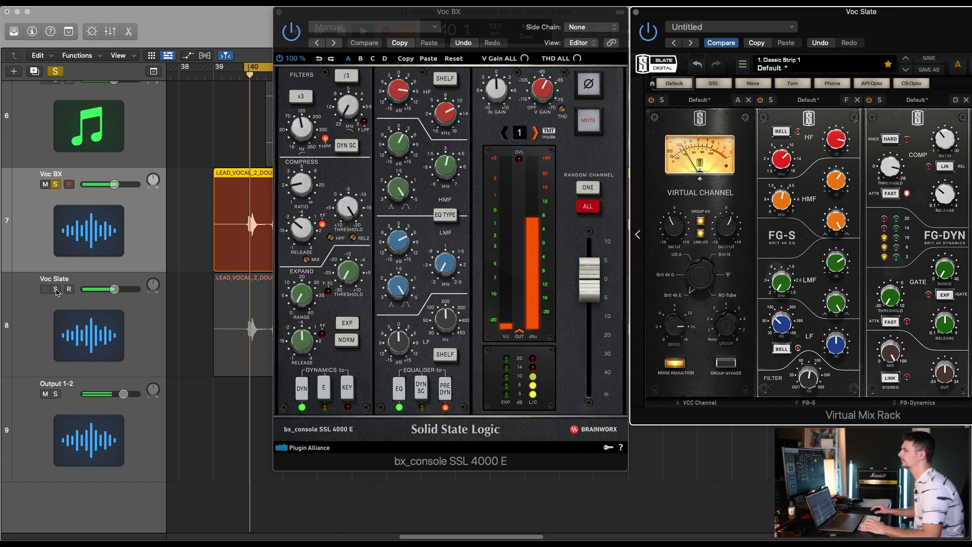
pyautogui.click(56, 185)
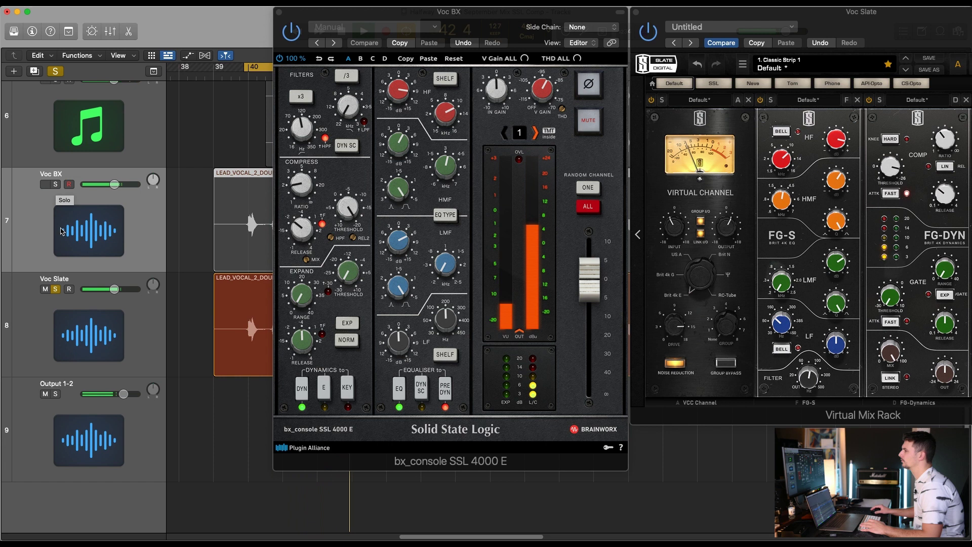
pyautogui.click(56, 184)
pyautogui.click(57, 290)
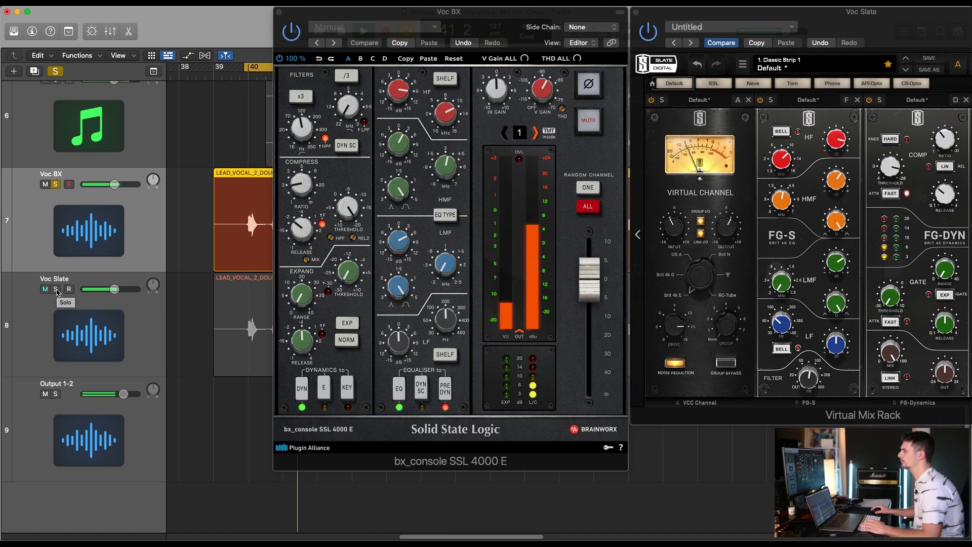
pyautogui.click(56, 292)
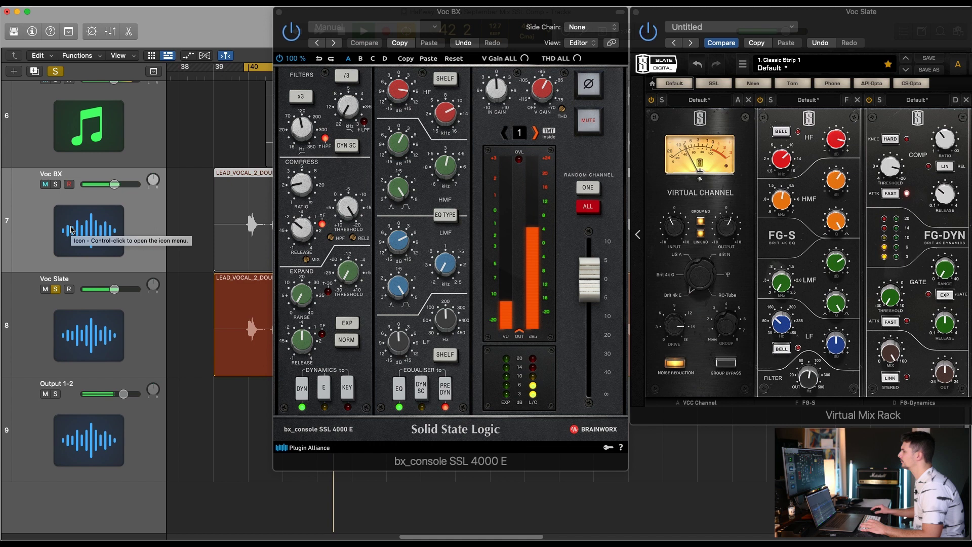
pyautogui.press('space')
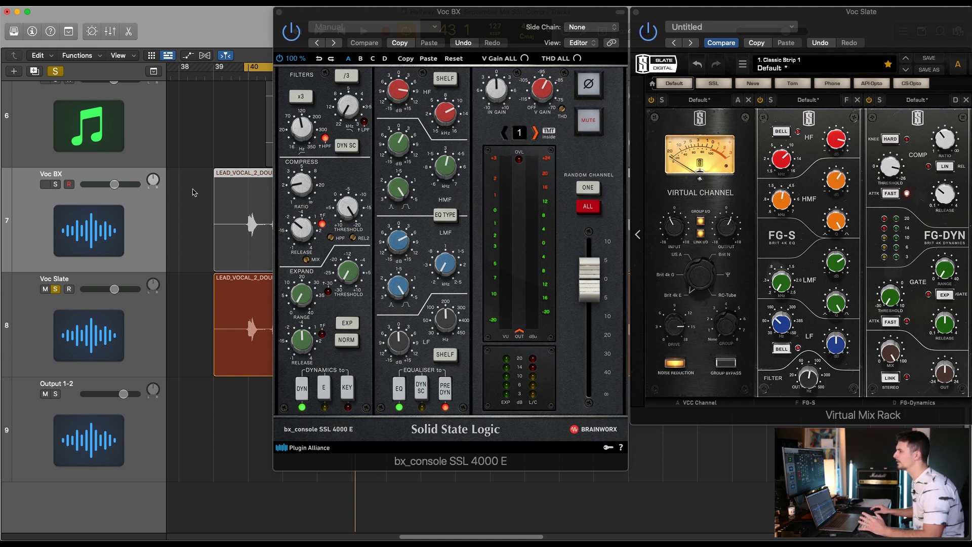
# Step: Restart playback and solo Voc BX, returning the solo to Voc Slate to recheck the vocal tone
pyautogui.press('space')
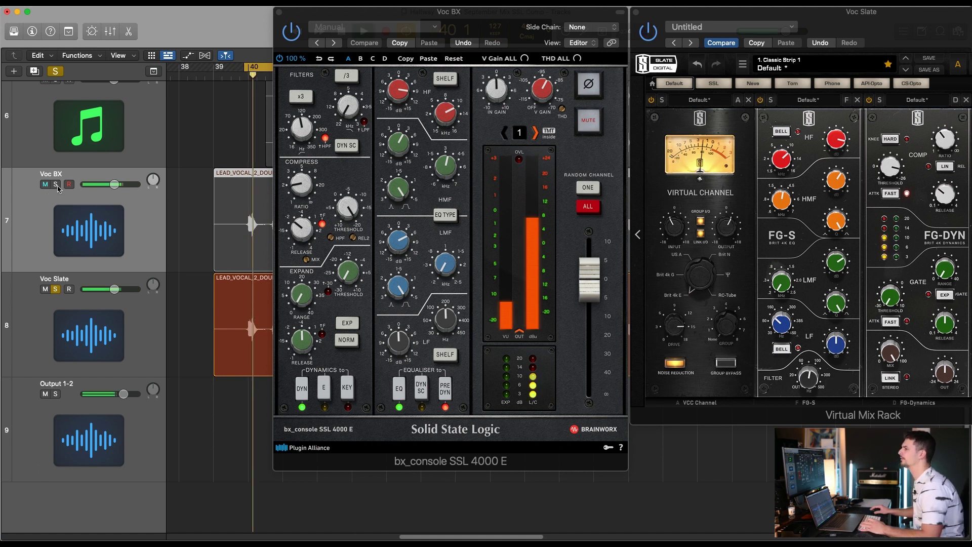
pyautogui.keyDown('alt'); pyautogui.click(57, 186); pyautogui.keyUp('alt')
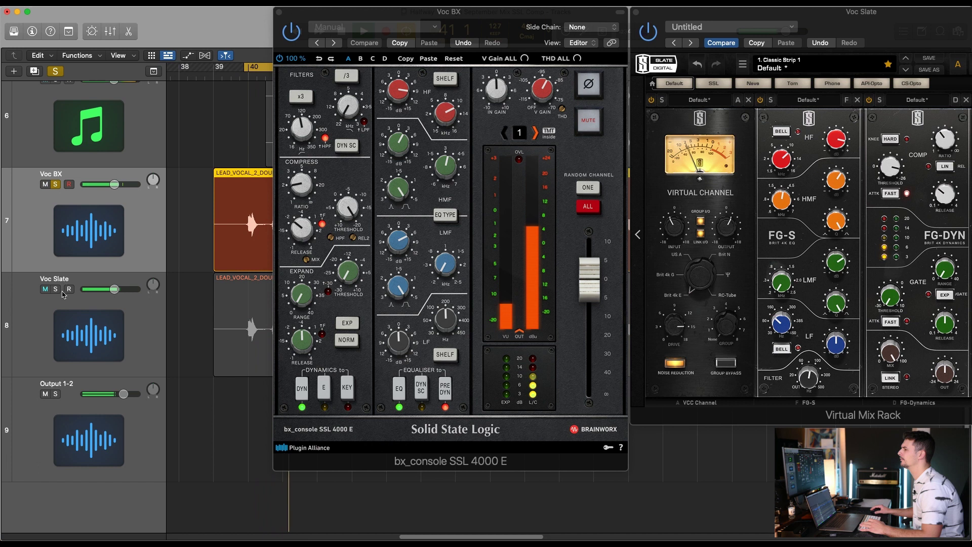
pyautogui.keyDown('alt'); pyautogui.click(56, 289); pyautogui.keyUp('alt')
# Step: Switch the FG-S low band on Voc Slate to bell and boost its gain to about +7.7 dB
pyautogui.click(809, 378)
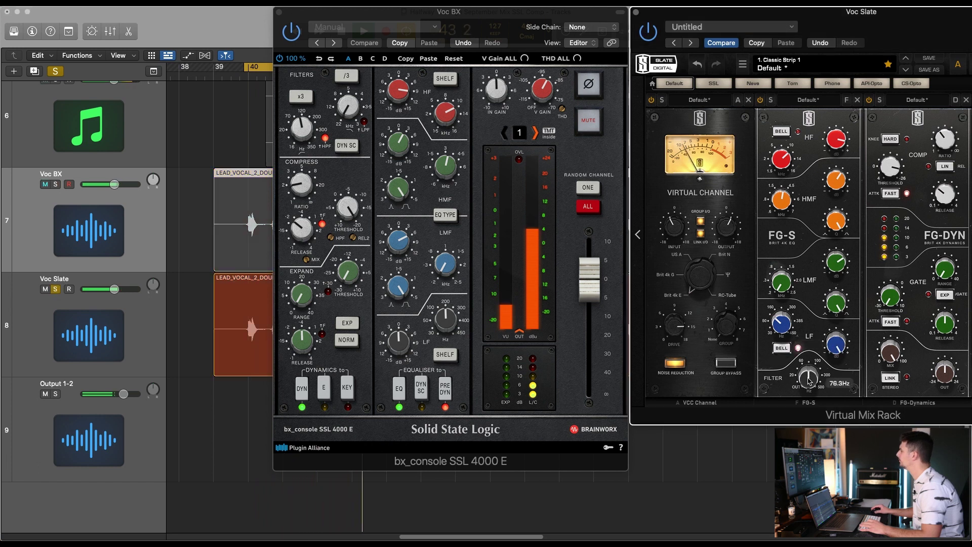
pyautogui.moveTo(838, 345)
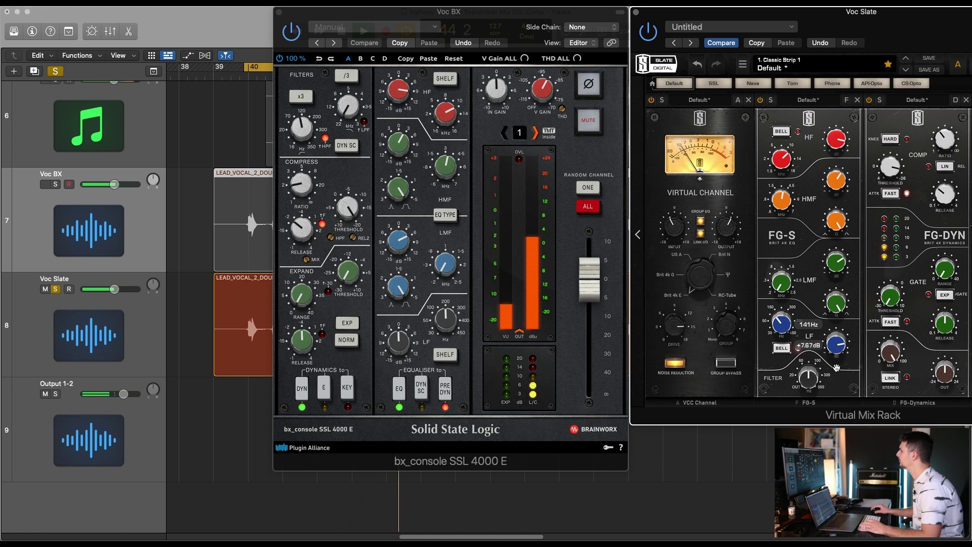
pyautogui.scroll(-2, 791, 327)
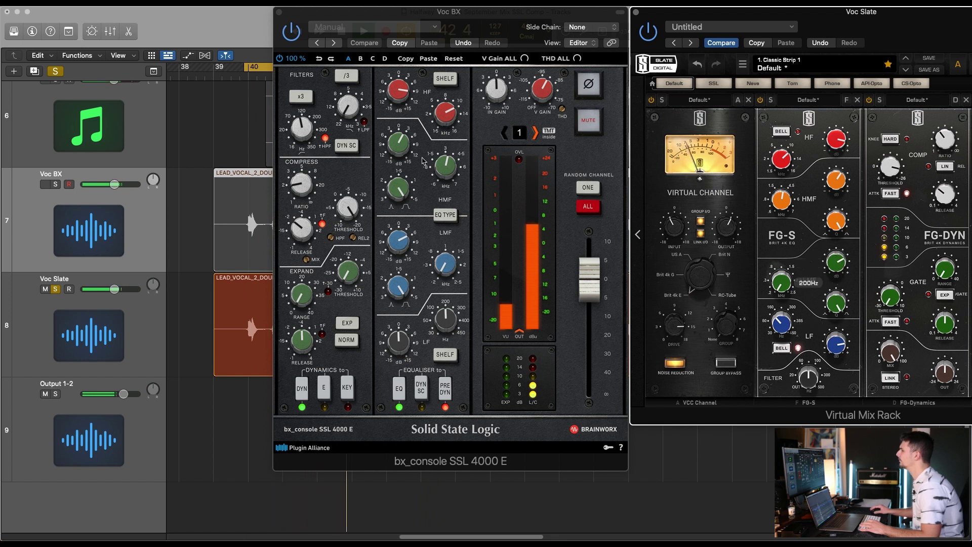
# Step: Compare the boosted Voc Slate with Voc BX by switching the solo between them, ending on Voc Slate
pyautogui.keyDown('alt'); pyautogui.click(56, 184); pyautogui.keyUp('alt')
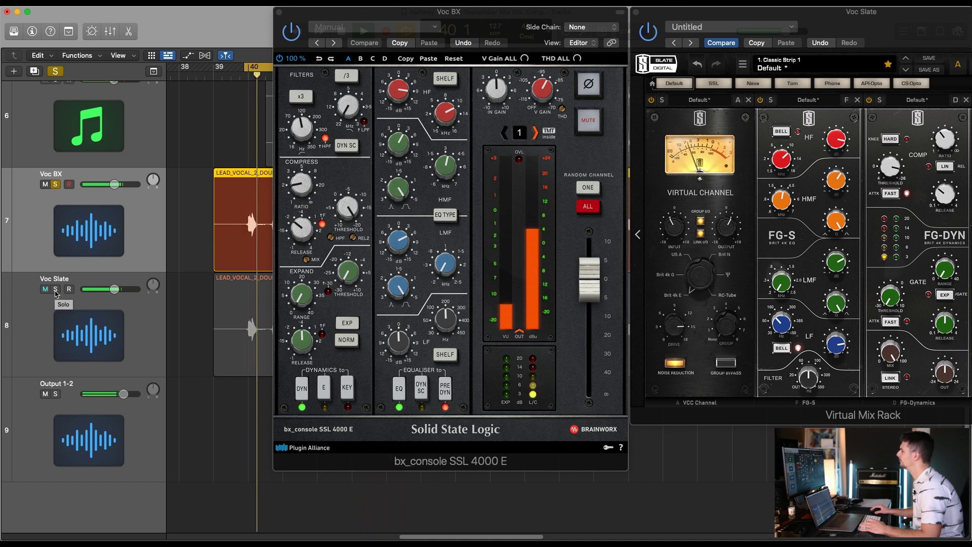
pyautogui.click(55, 289)
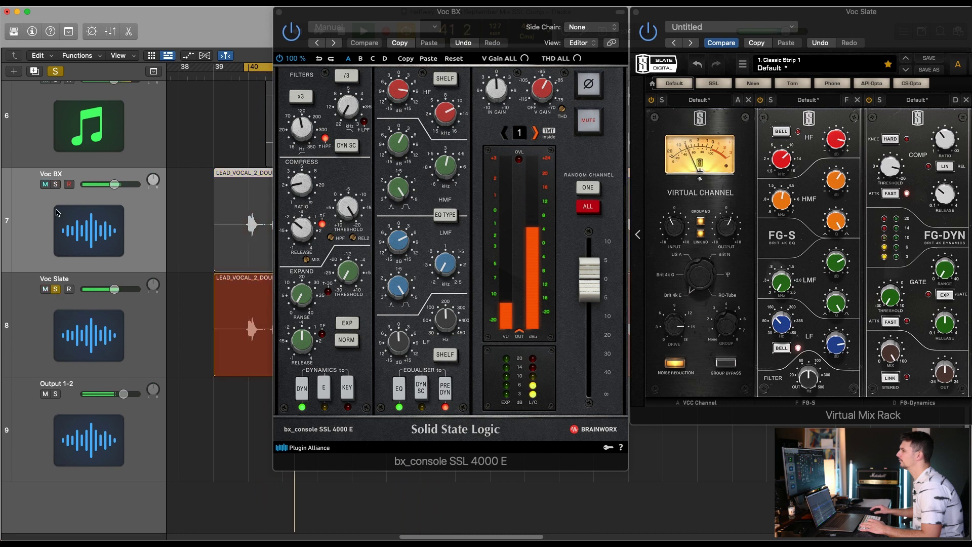
pyautogui.click(56, 185)
pyautogui.click(56, 184)
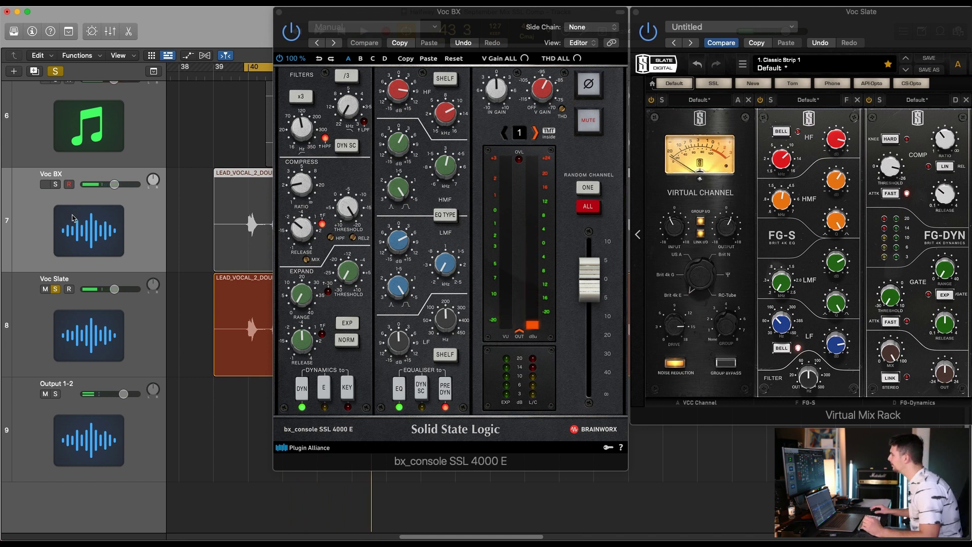
# Step: Move the Virtual Channel module to the end of Voc Slate's rack and reset the FG-S low-band gain to 0 dB
pyautogui.click(844, 346)
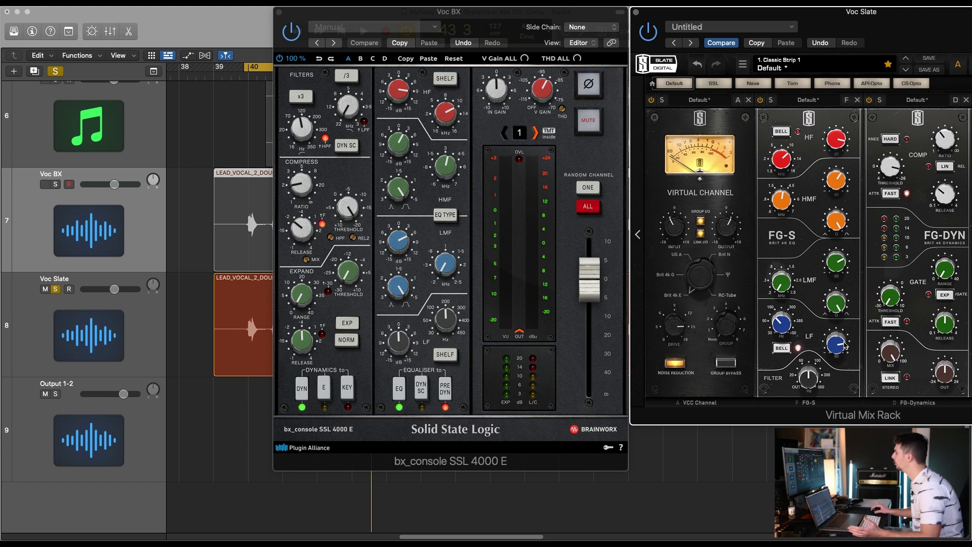
pyautogui.moveTo(809, 381)
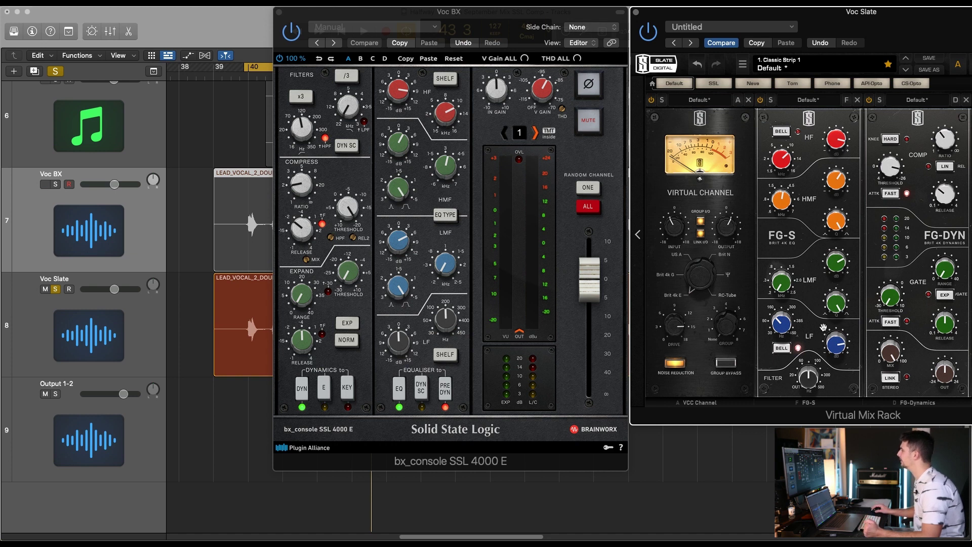
pyautogui.moveTo(702, 120); pyautogui.dragTo(935, 118)
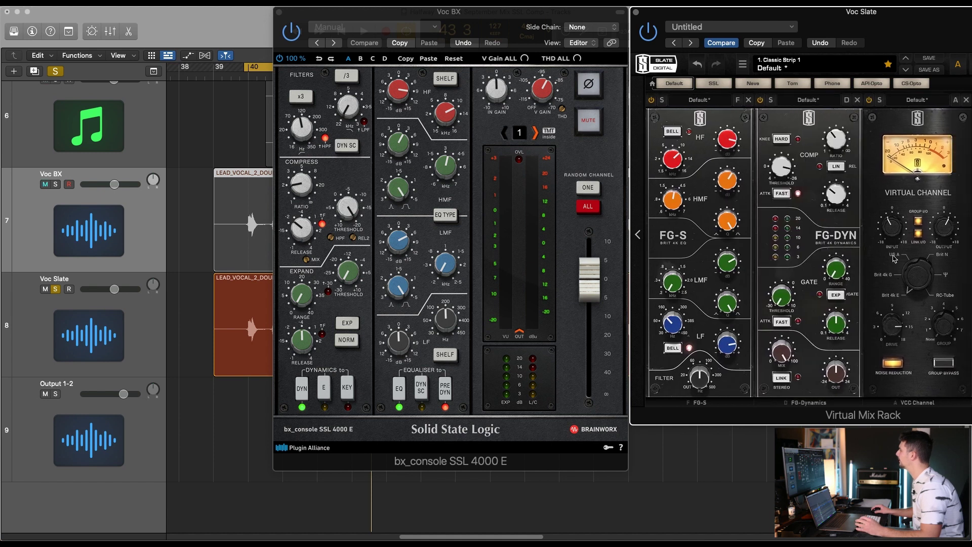
pyautogui.moveTo(727, 342)
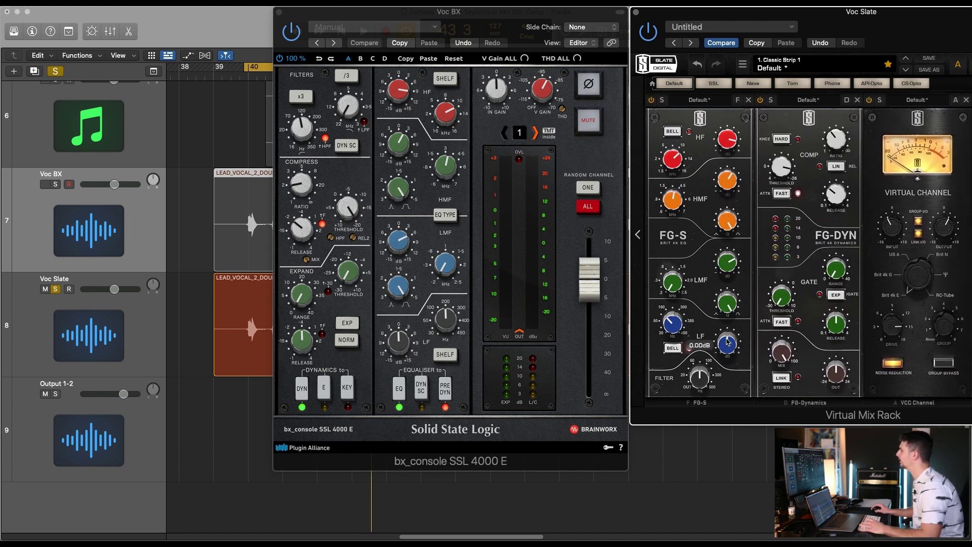
# Step: Play the vocal with the reordered rack and solo Voc BX, returning the solo to Voc Slate for comparison
pyautogui.press('space')
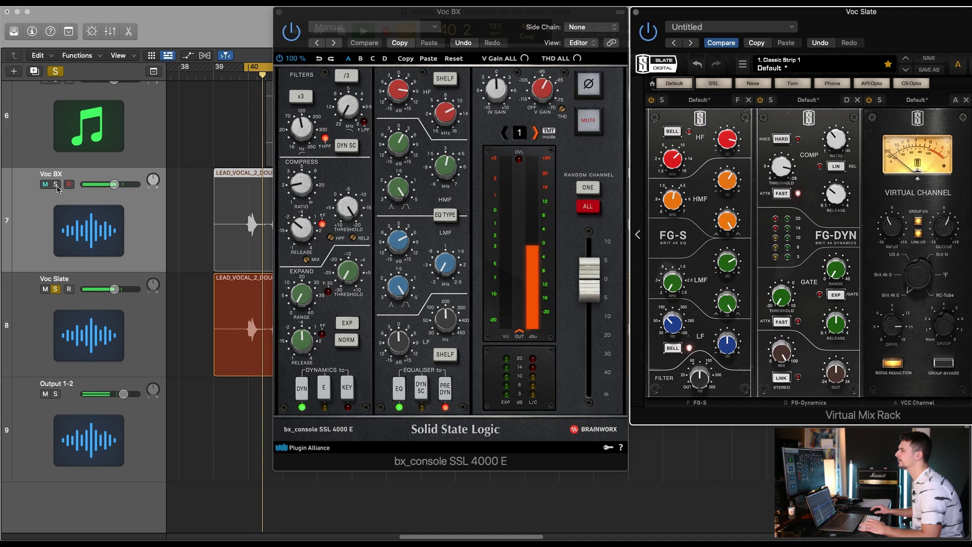
pyautogui.click(56, 184)
pyautogui.click(56, 289)
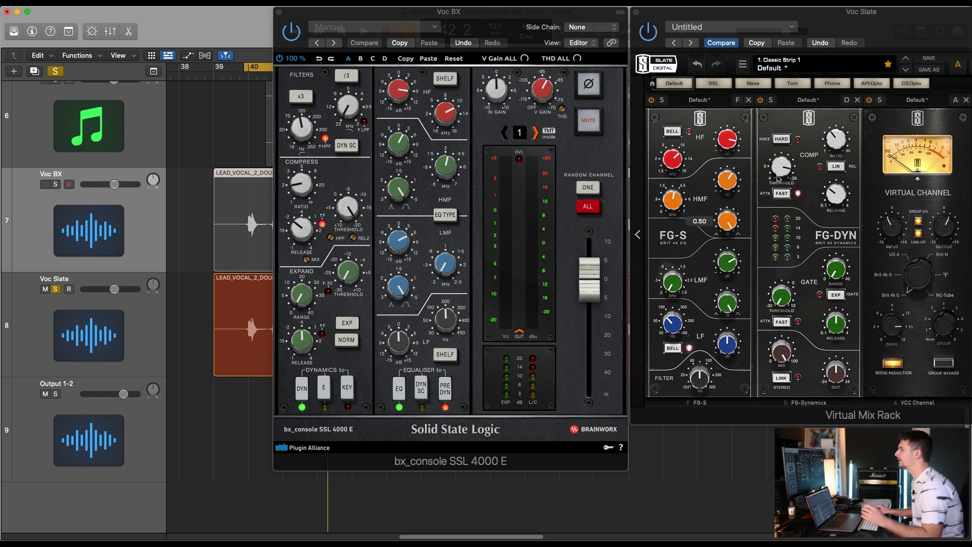
# Step: Arrange the Voc BX and Voc Slate plugin windows side by side so both channel strips are fully readable
pyautogui.moveTo(824, 55); pyautogui.dragTo(732, 55)
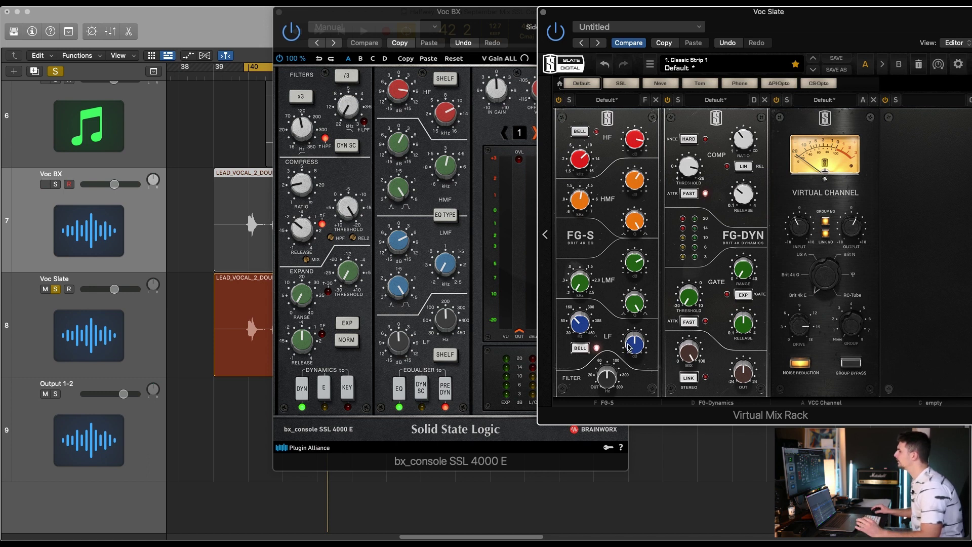
pyautogui.moveTo(622, 343)
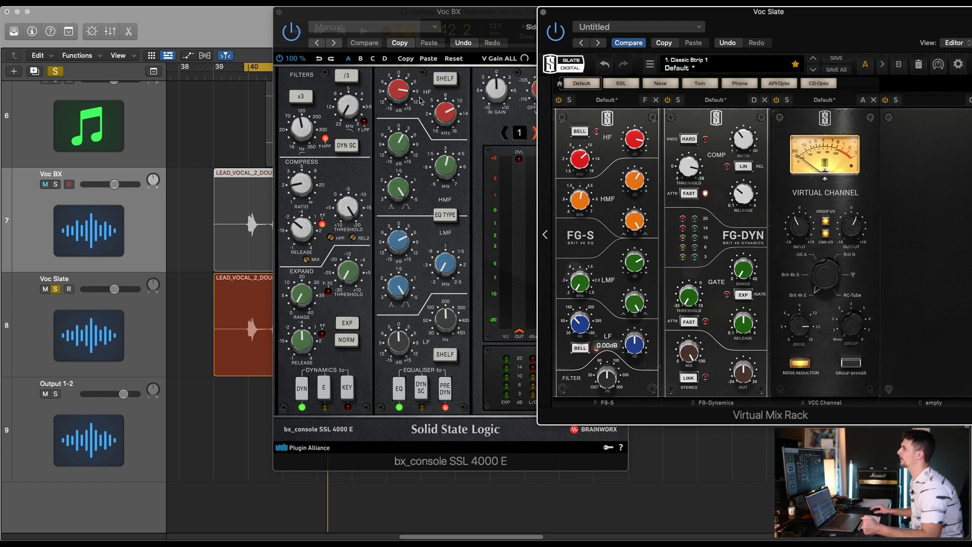
pyautogui.moveTo(480, 15); pyautogui.dragTo(386, 16)
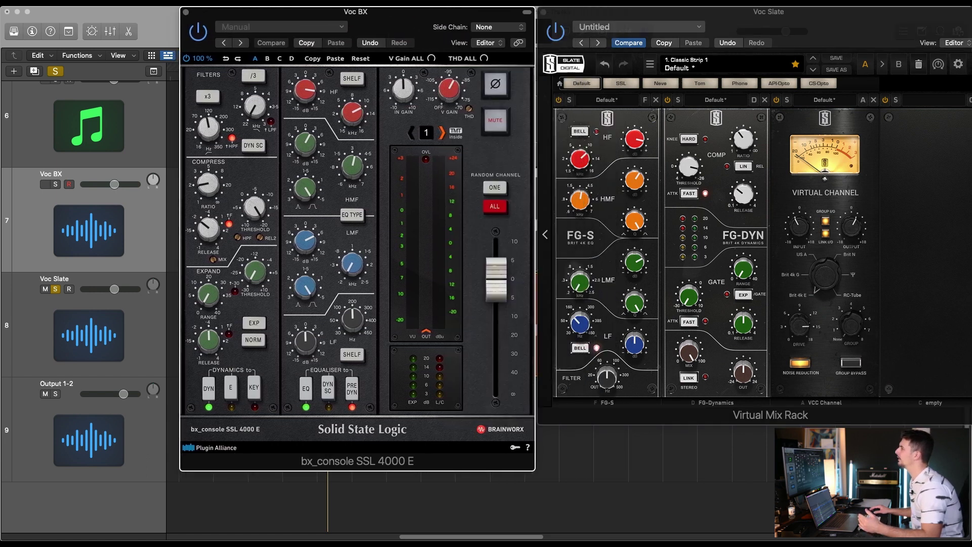